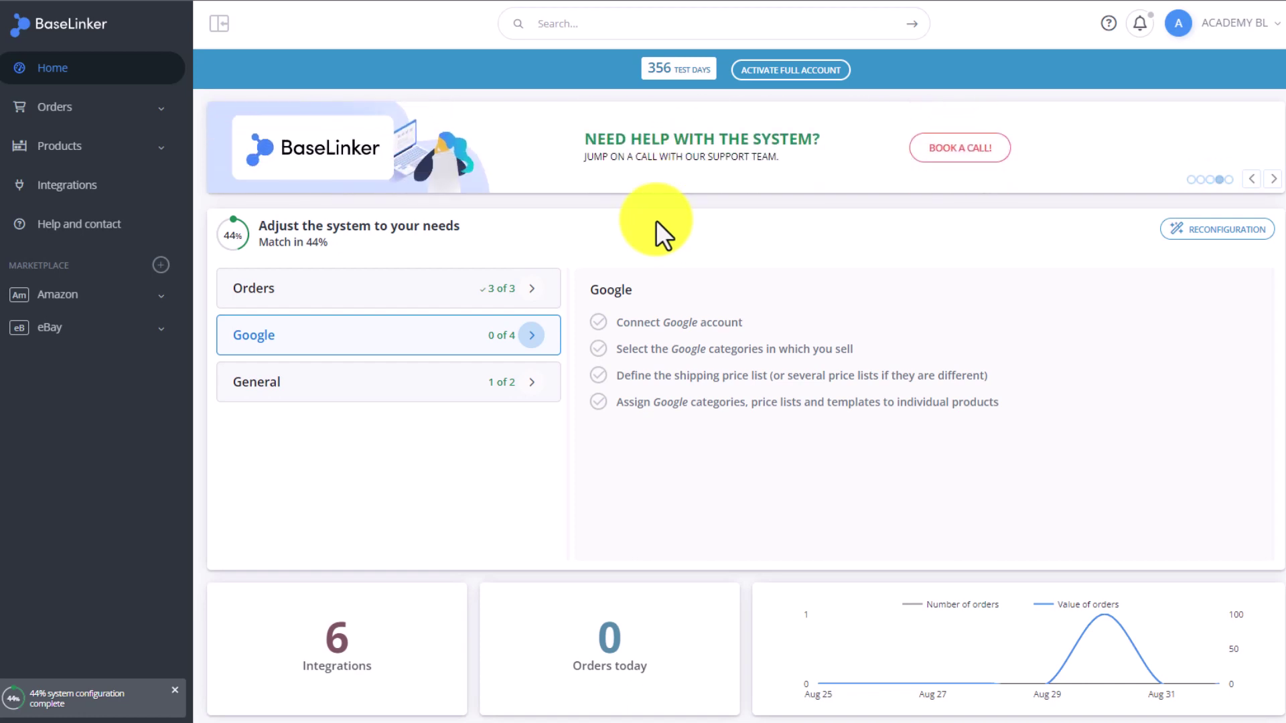
# - Expand the Orders section in the sidebar
pyautogui.click(107, 116)
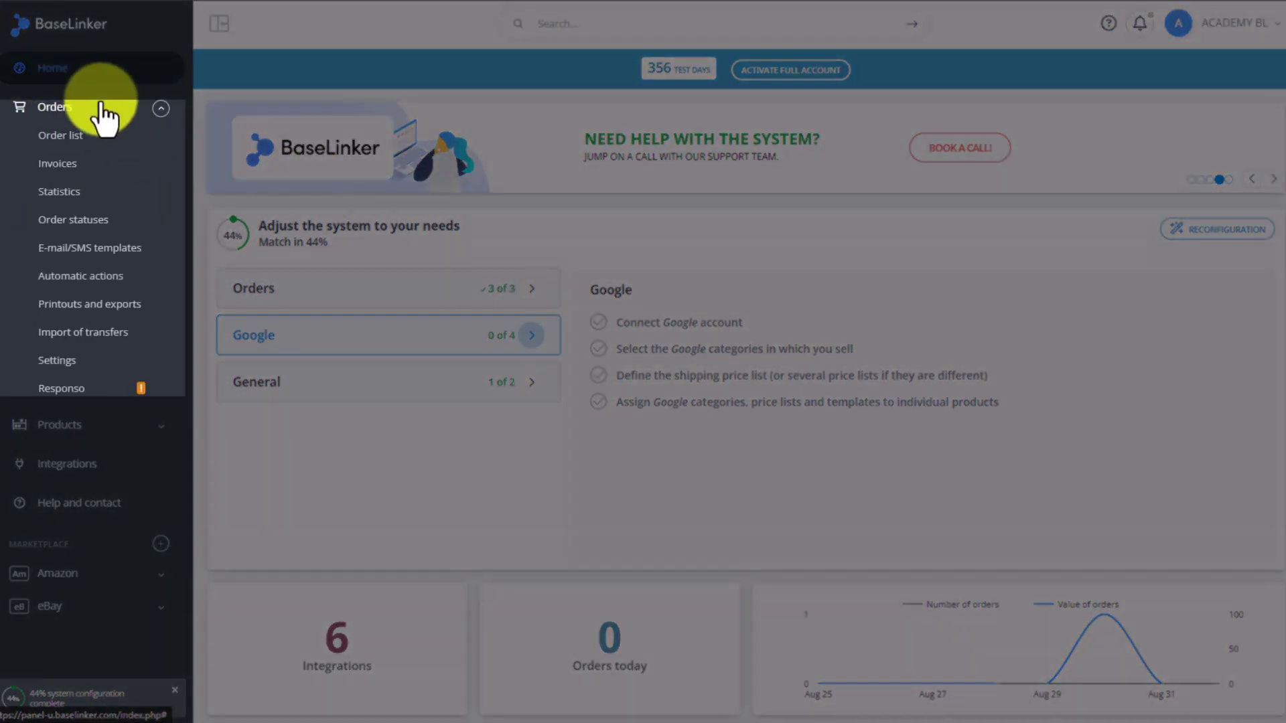
pyautogui.click(97, 169)
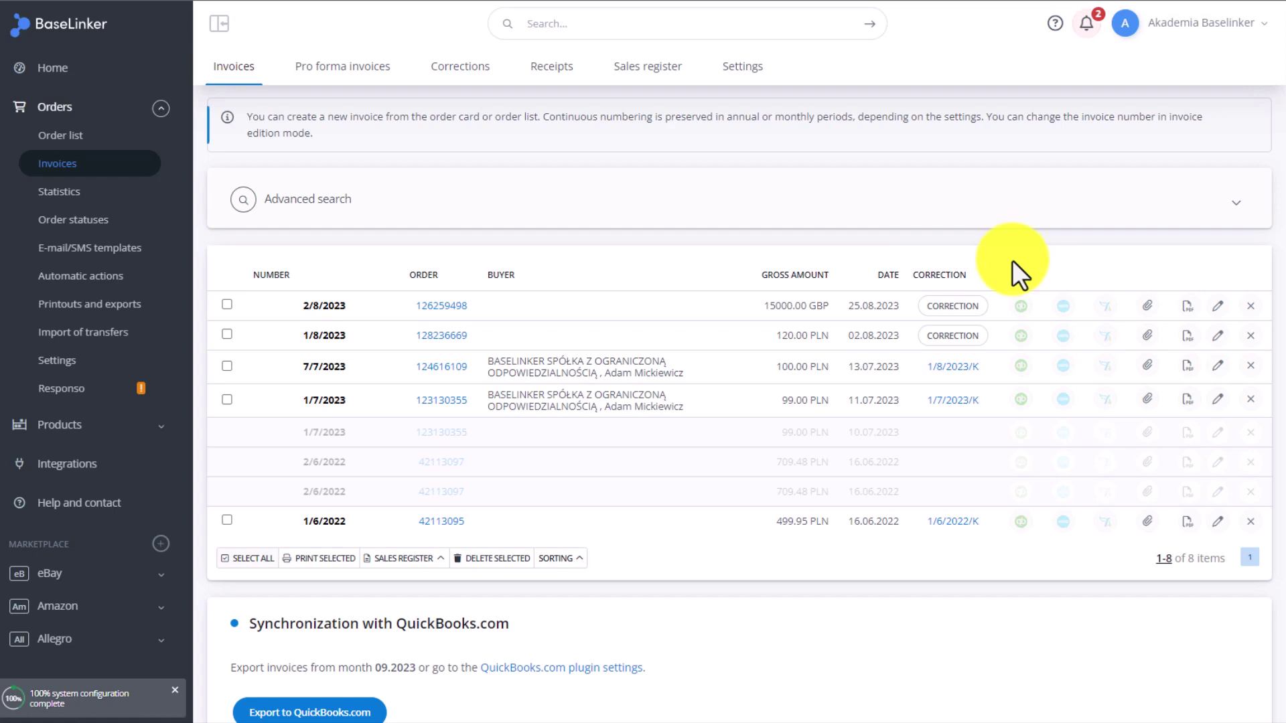
pyautogui.click(1020, 307)
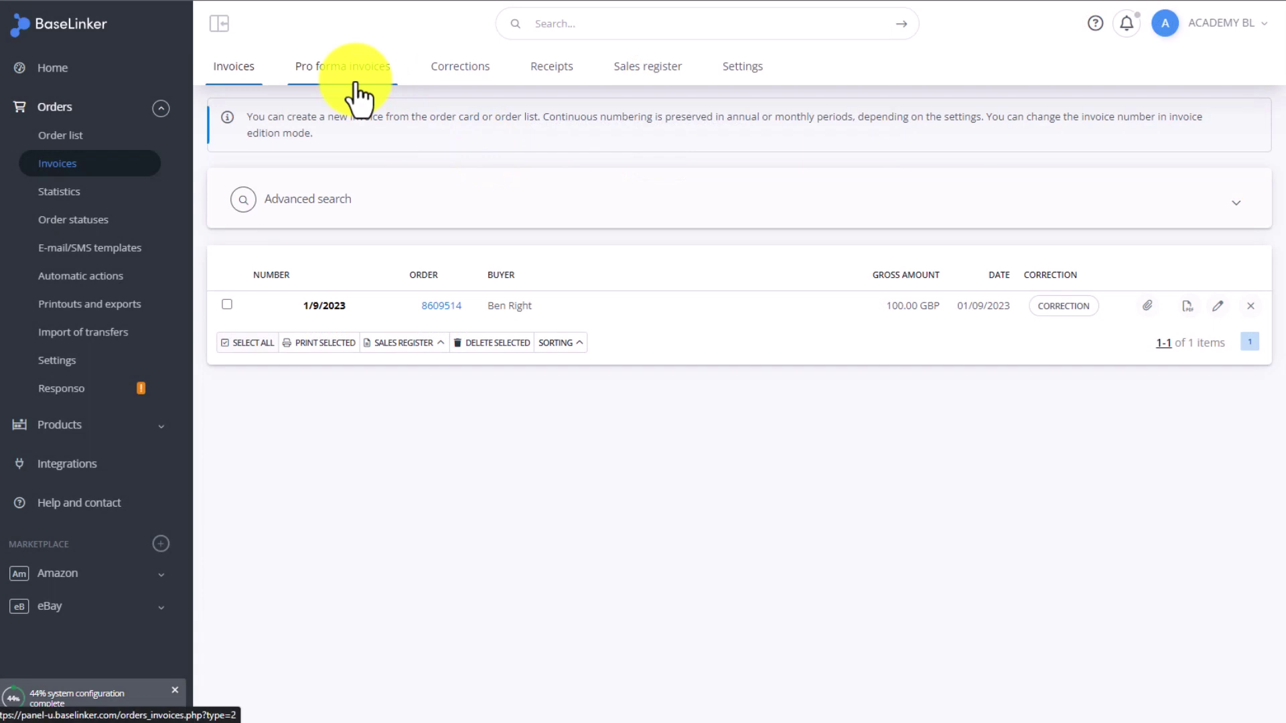
# - Browse the Pro forma, Corrections, Receipts and Sales register tabs, ending on invoice Settings
pyautogui.click(375, 74)
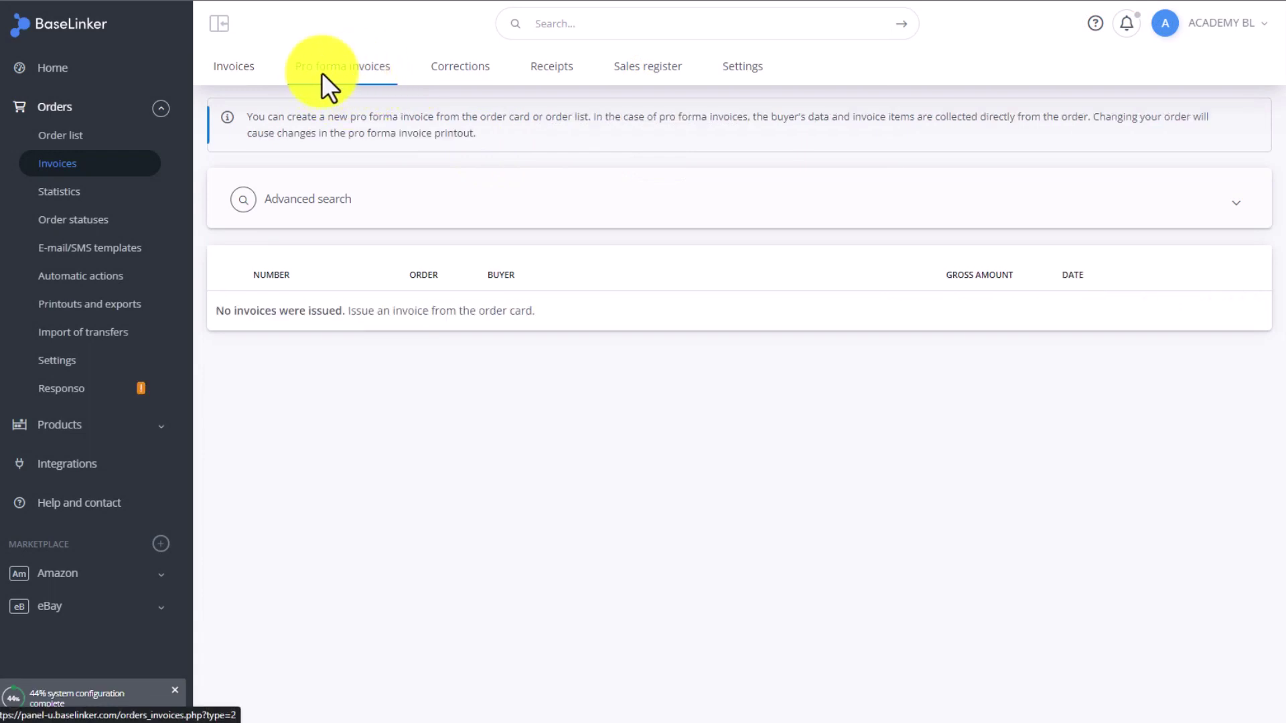
pyautogui.click(449, 75)
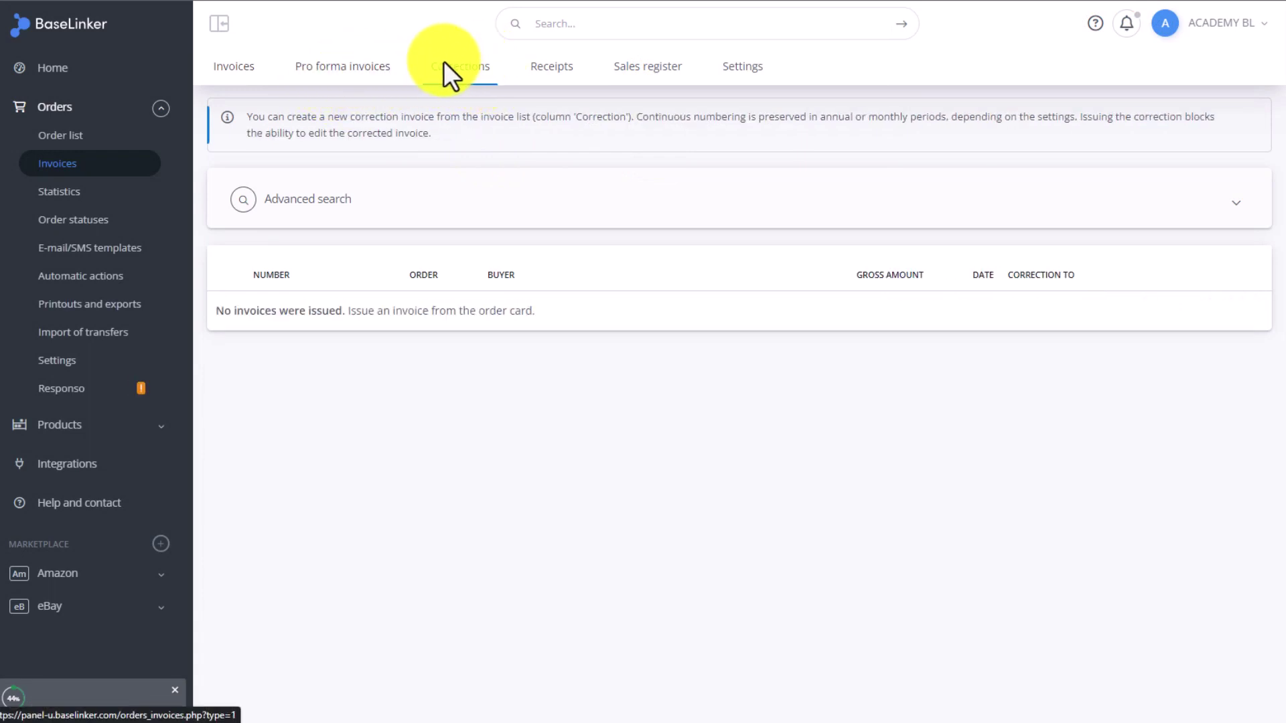
pyautogui.click(549, 75)
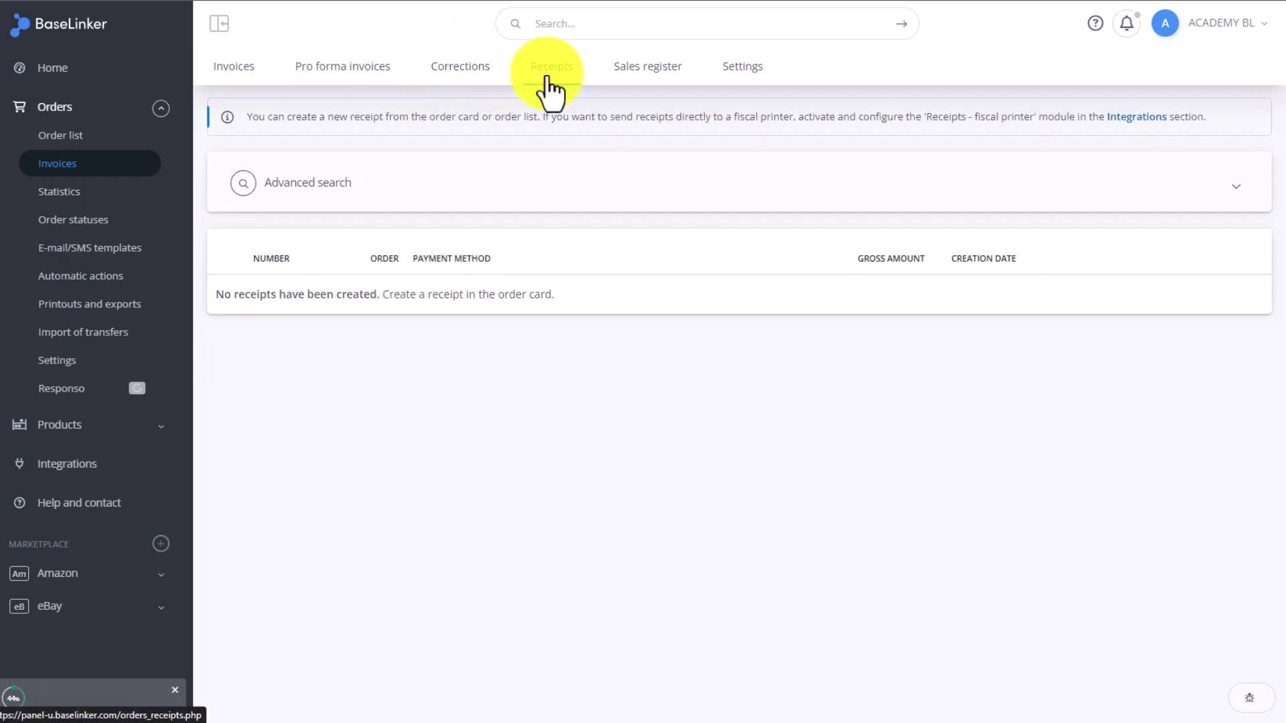
pyautogui.click(666, 75)
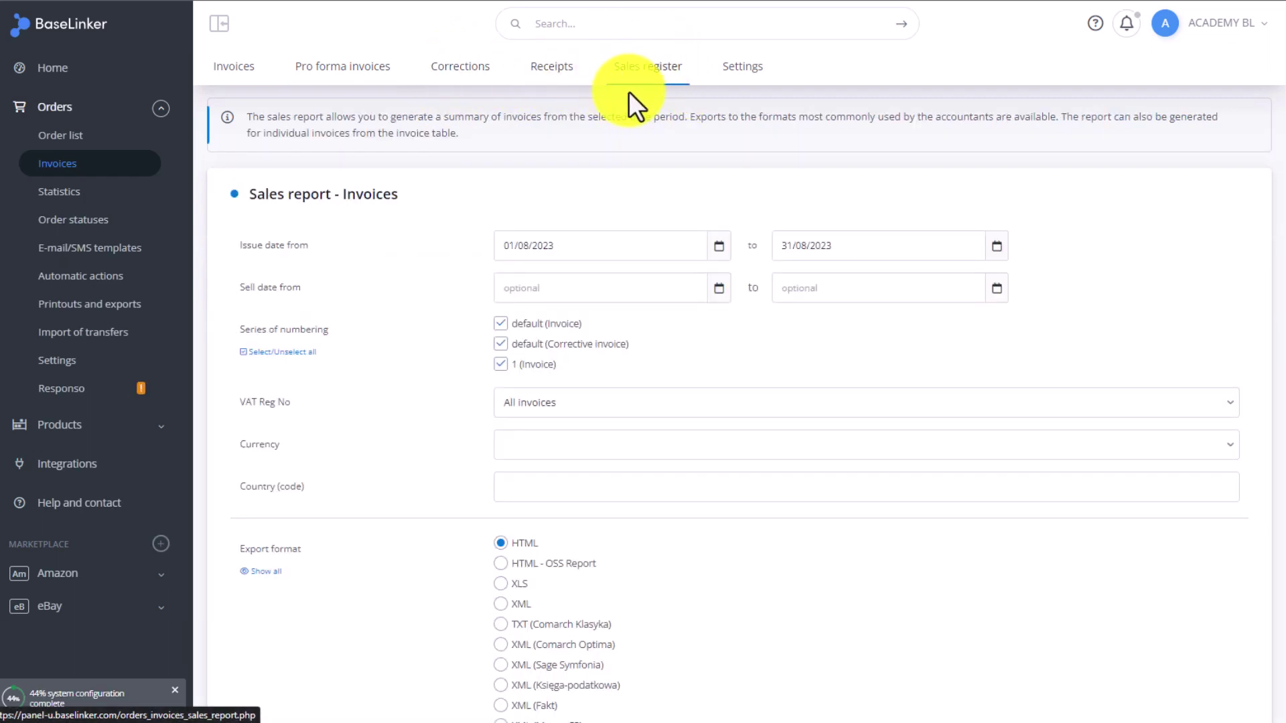
pyautogui.click(732, 73)
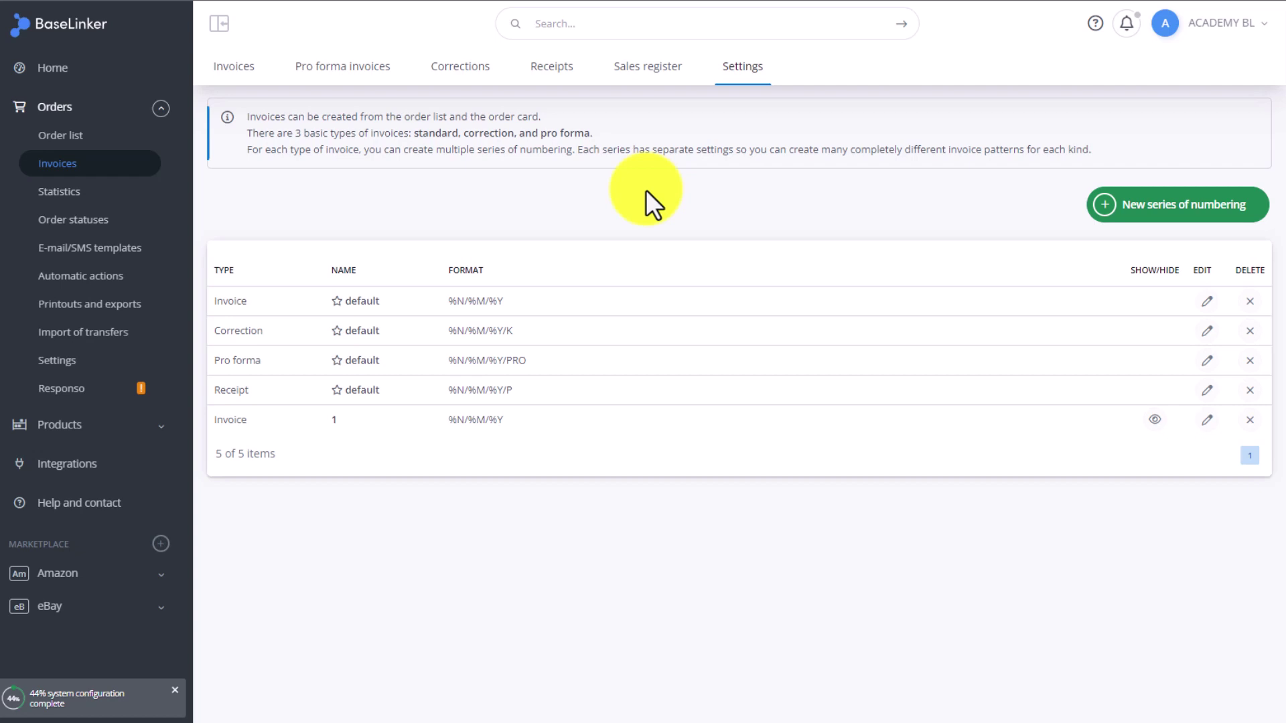
# - Add an Invoice/Bill numbering series, taking %N/%M/%Y/DE and removing %M to get %N//%Y/DE
pyautogui.click(1181, 220)
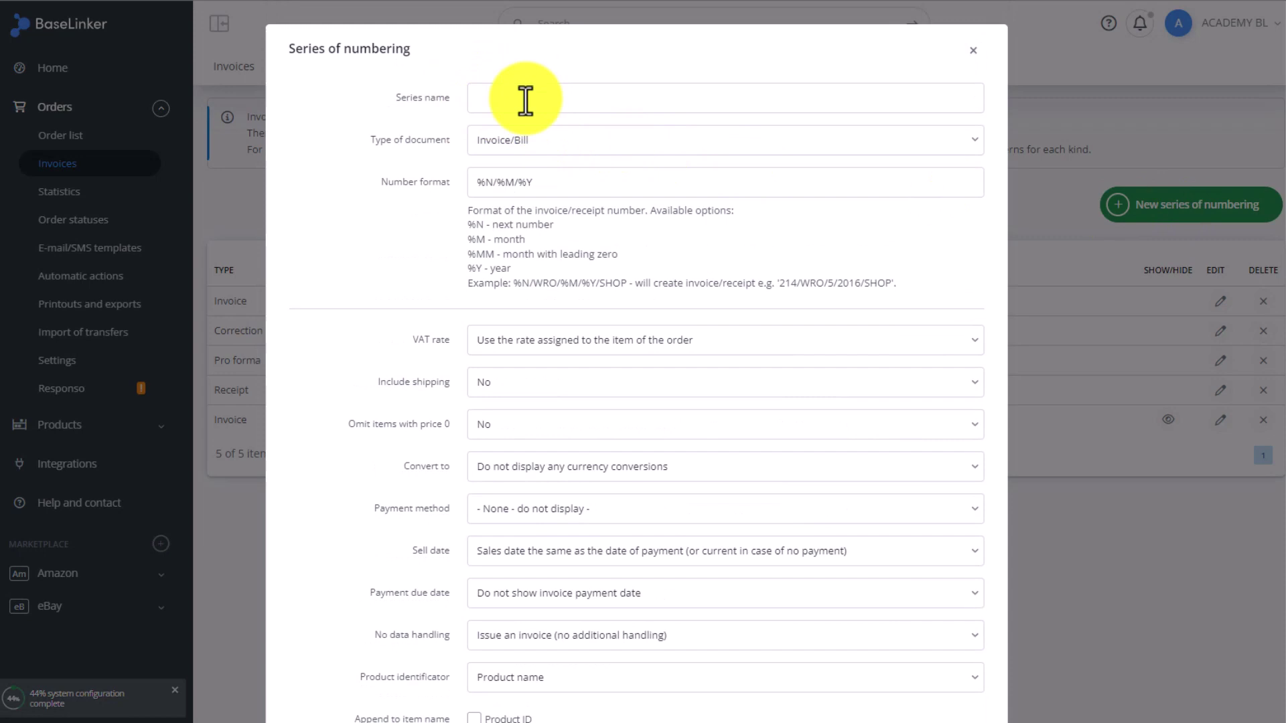
pyautogui.click(538, 142)
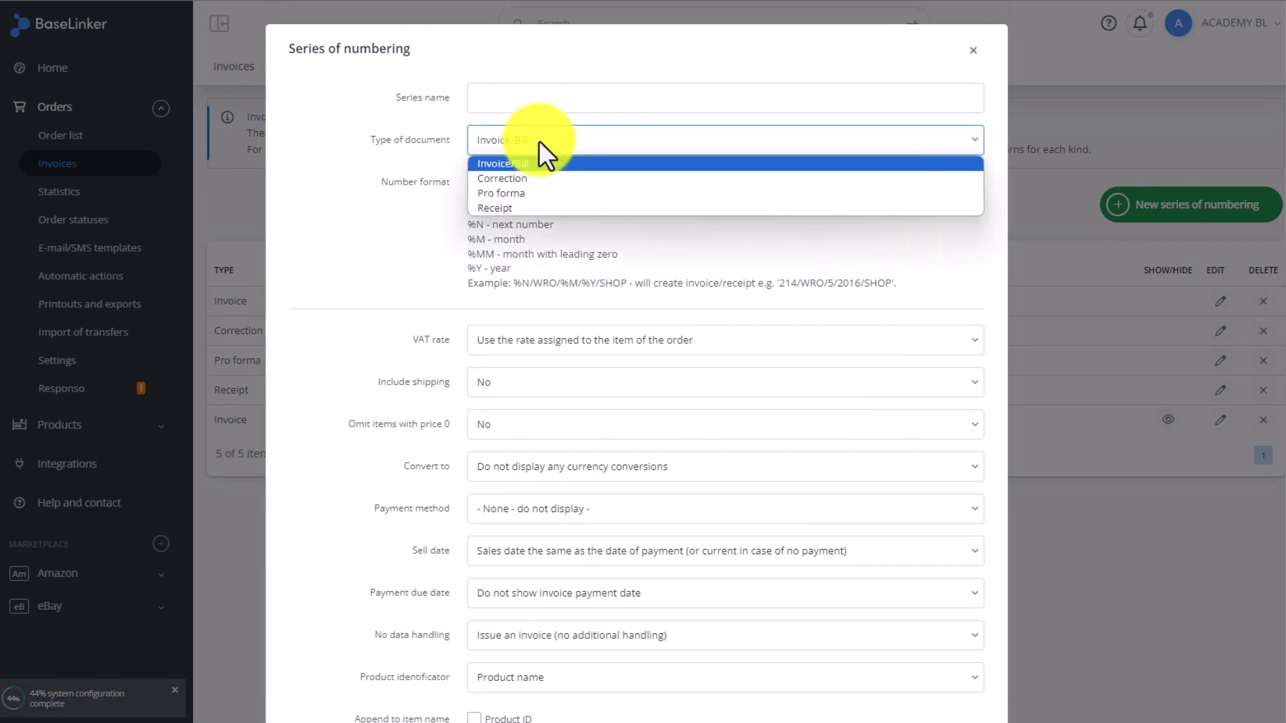
pyautogui.click(538, 140)
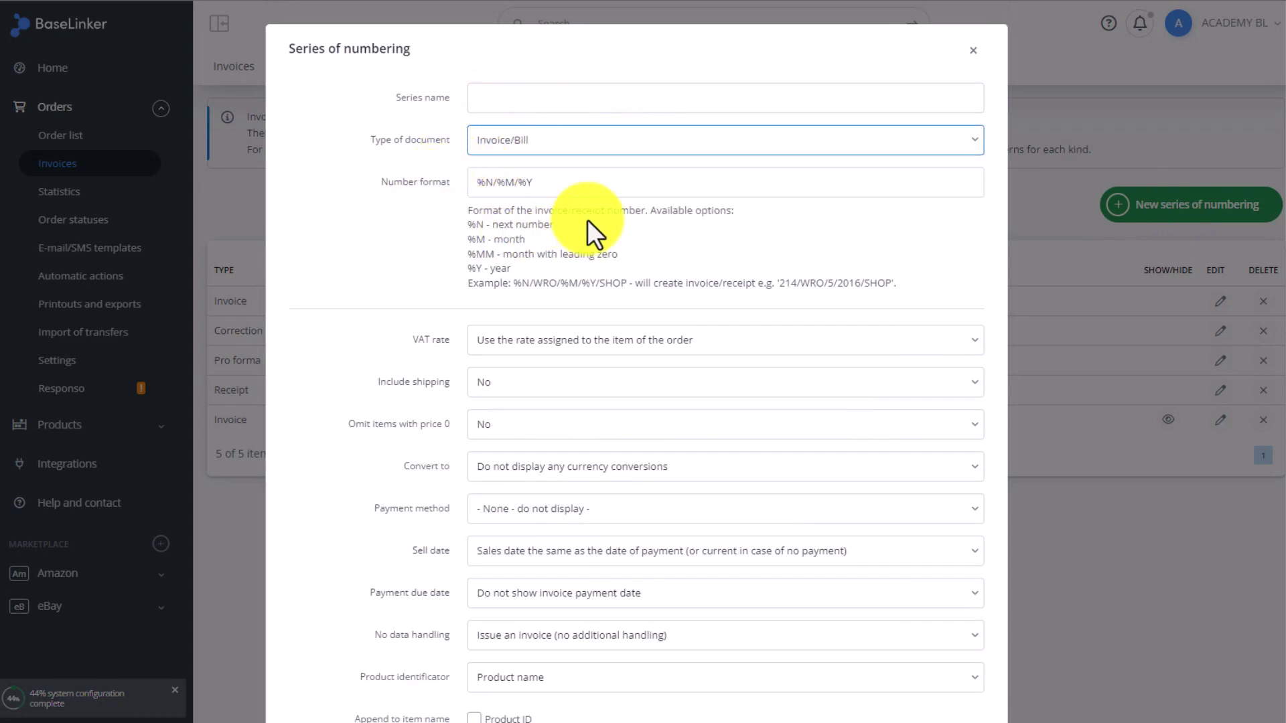
pyautogui.click(575, 181)
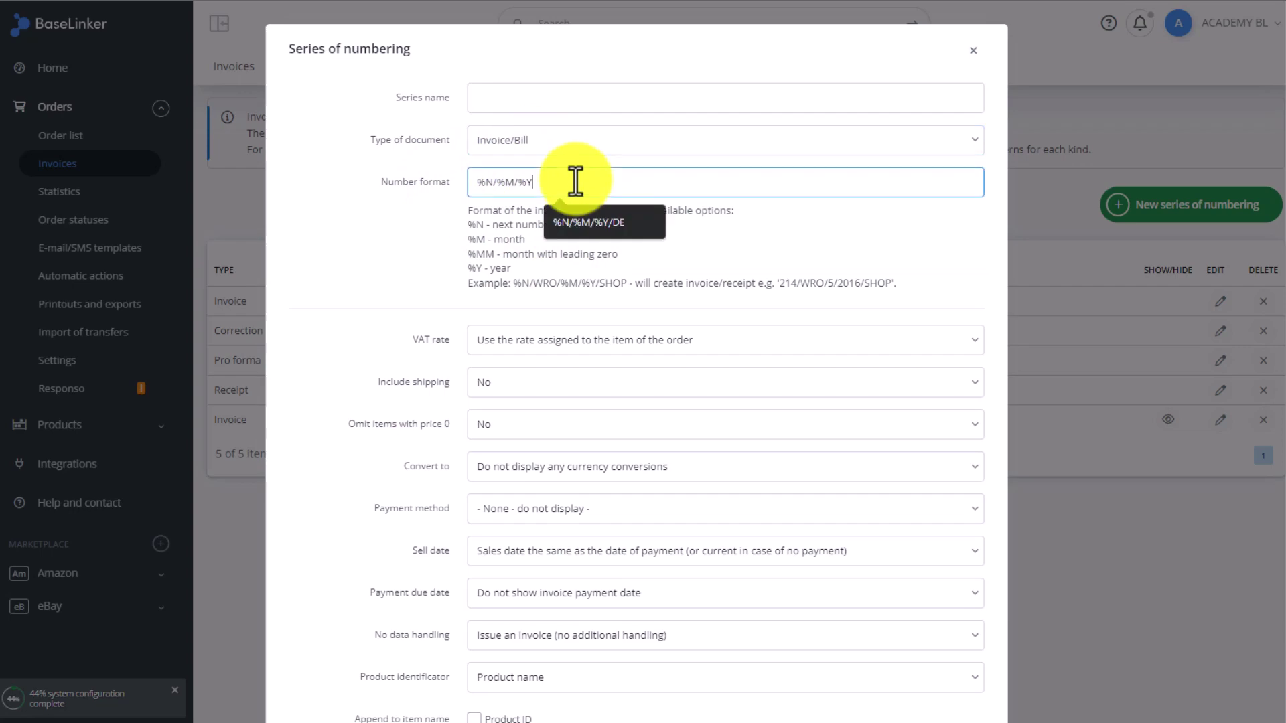
pyautogui.write('/')
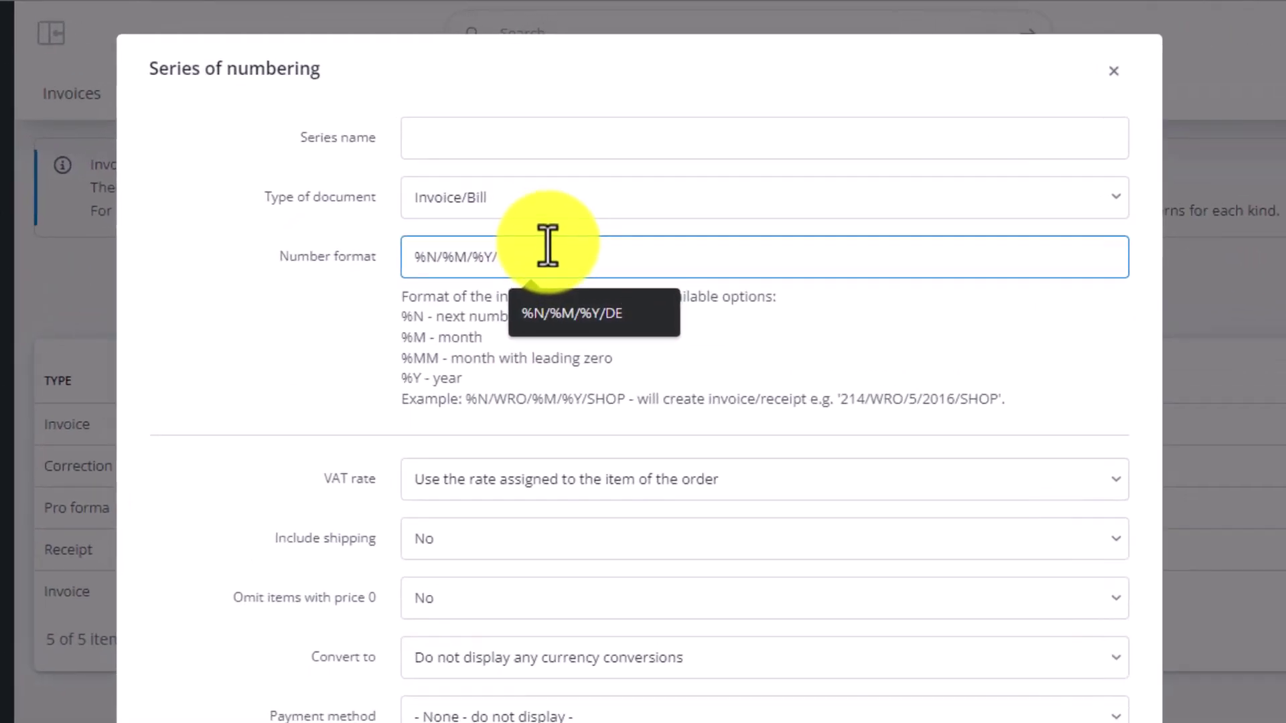
pyautogui.click(603, 232)
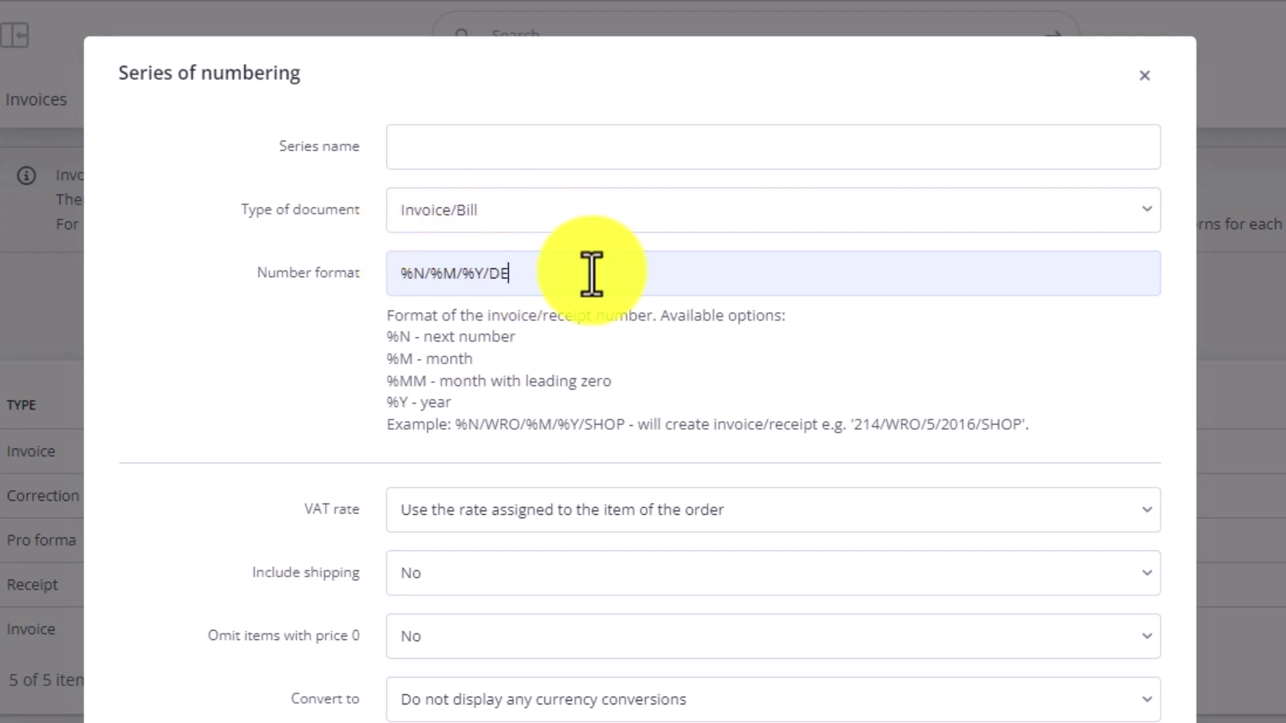
pyautogui.click(456, 274)
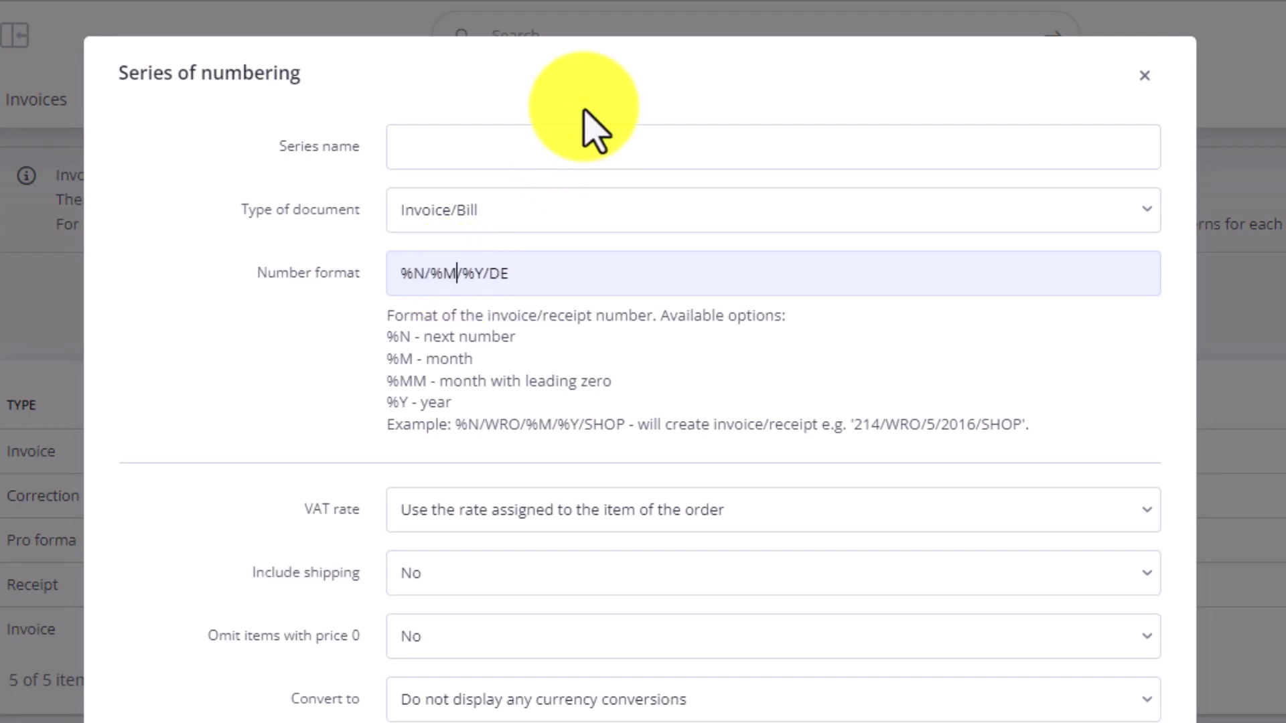
pyautogui.press('BackSpace')
pyautogui.press('BackSpace')
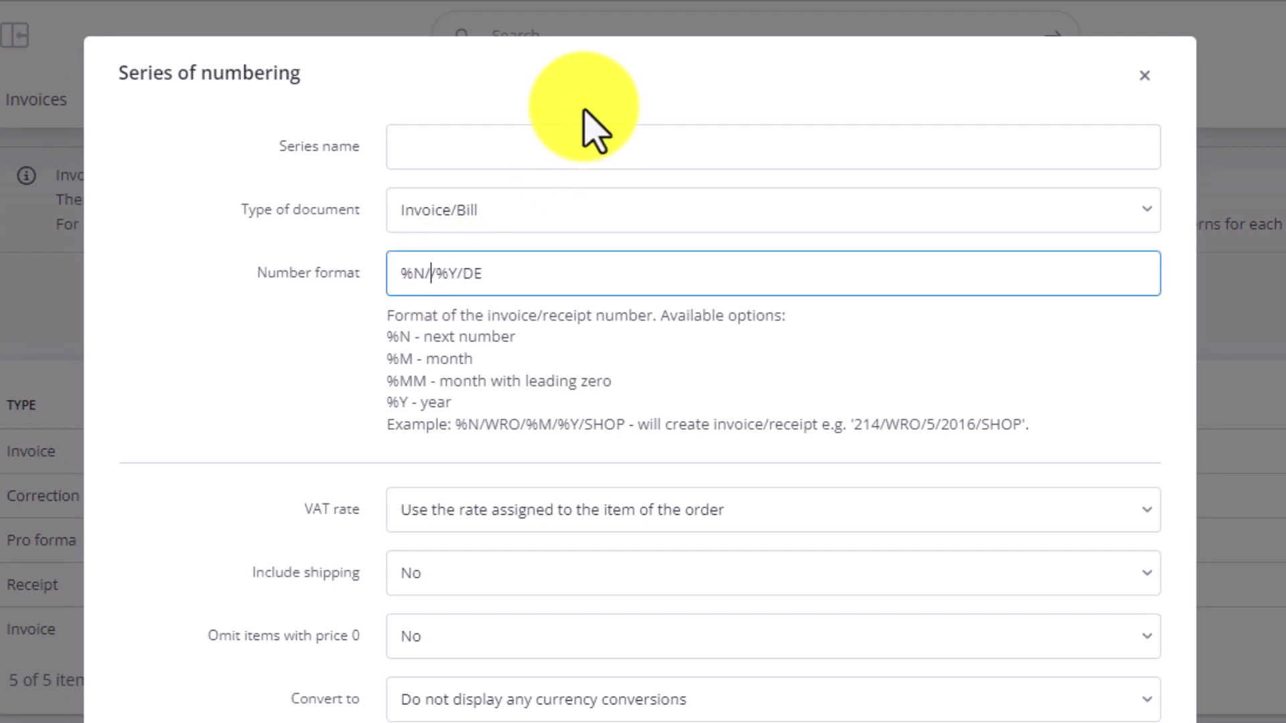
# - Set the series VAT rate to a defined value of 20 instead of the buyer-country OSS rate
pyautogui.click(230, 324)
pyautogui.scroll(-3, 230, 324)
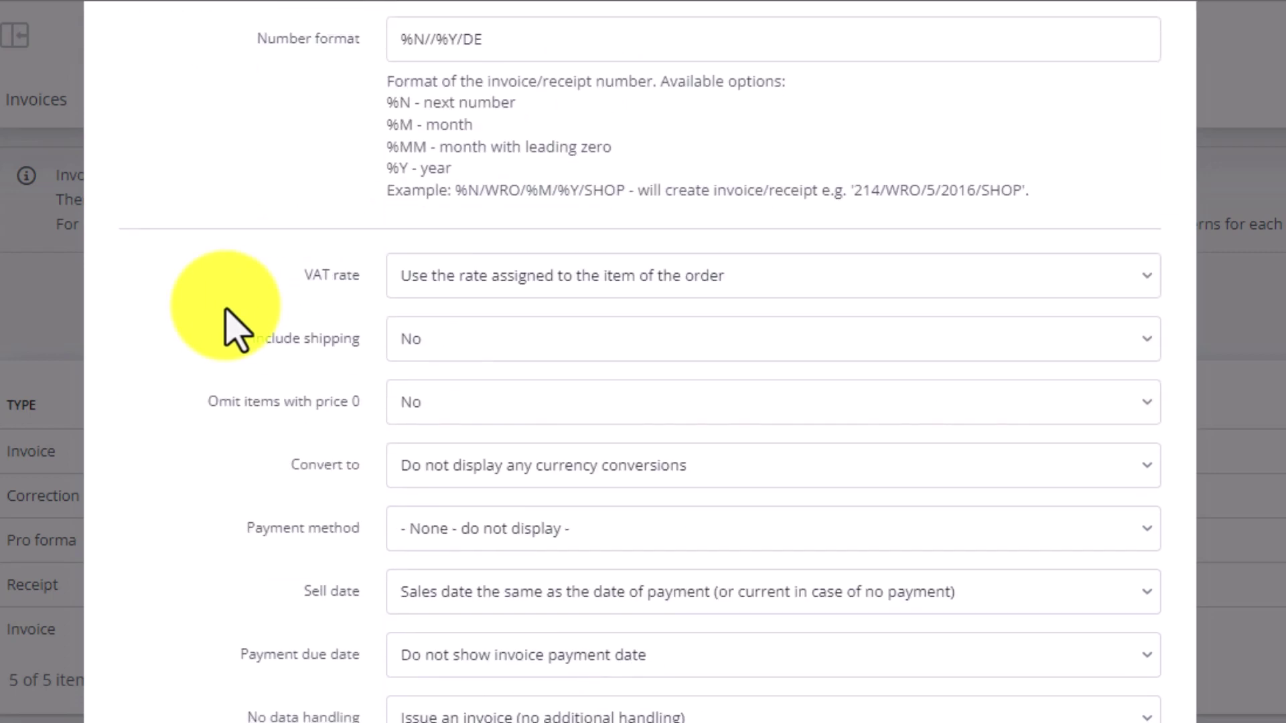
pyautogui.click(569, 302)
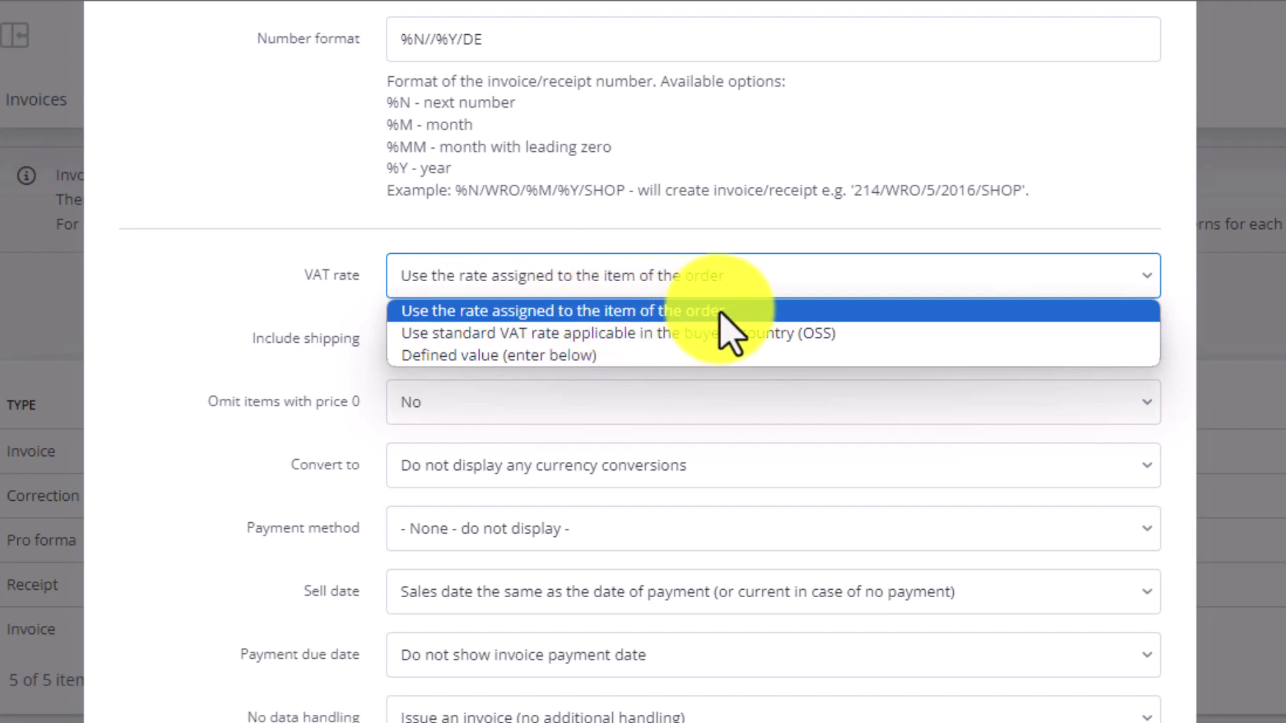
pyautogui.click(566, 356)
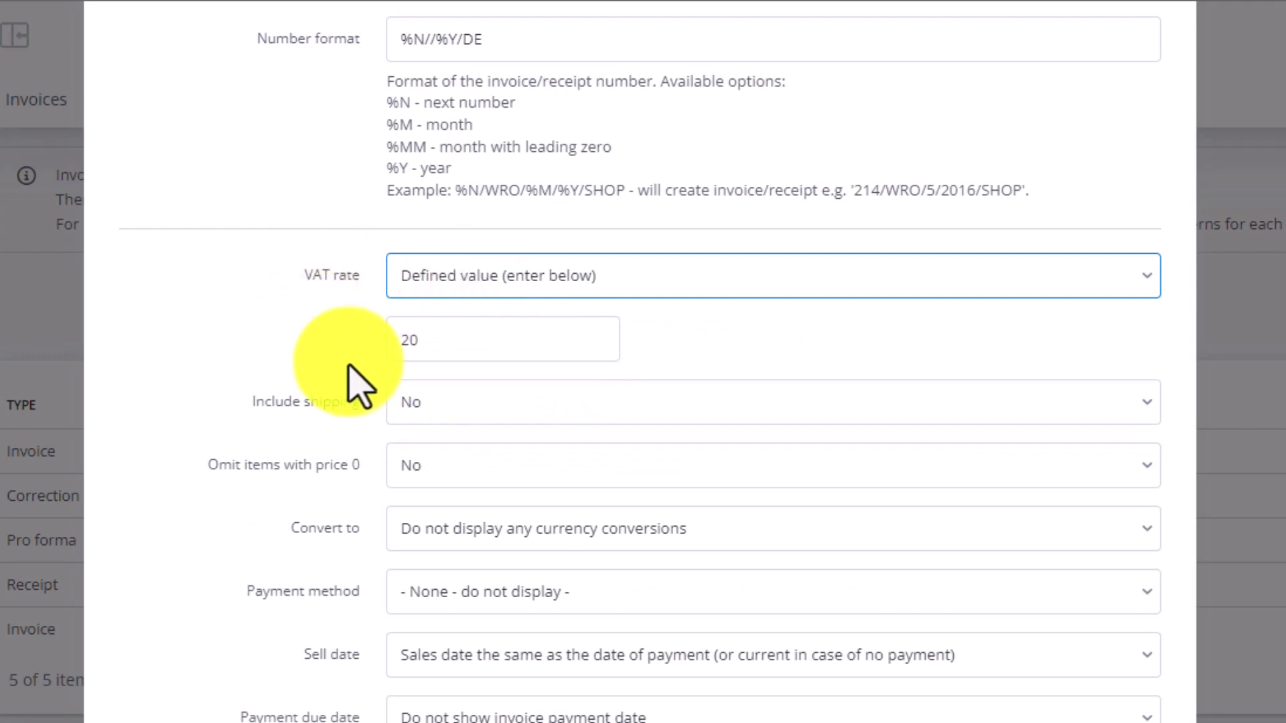
pyautogui.click(492, 281)
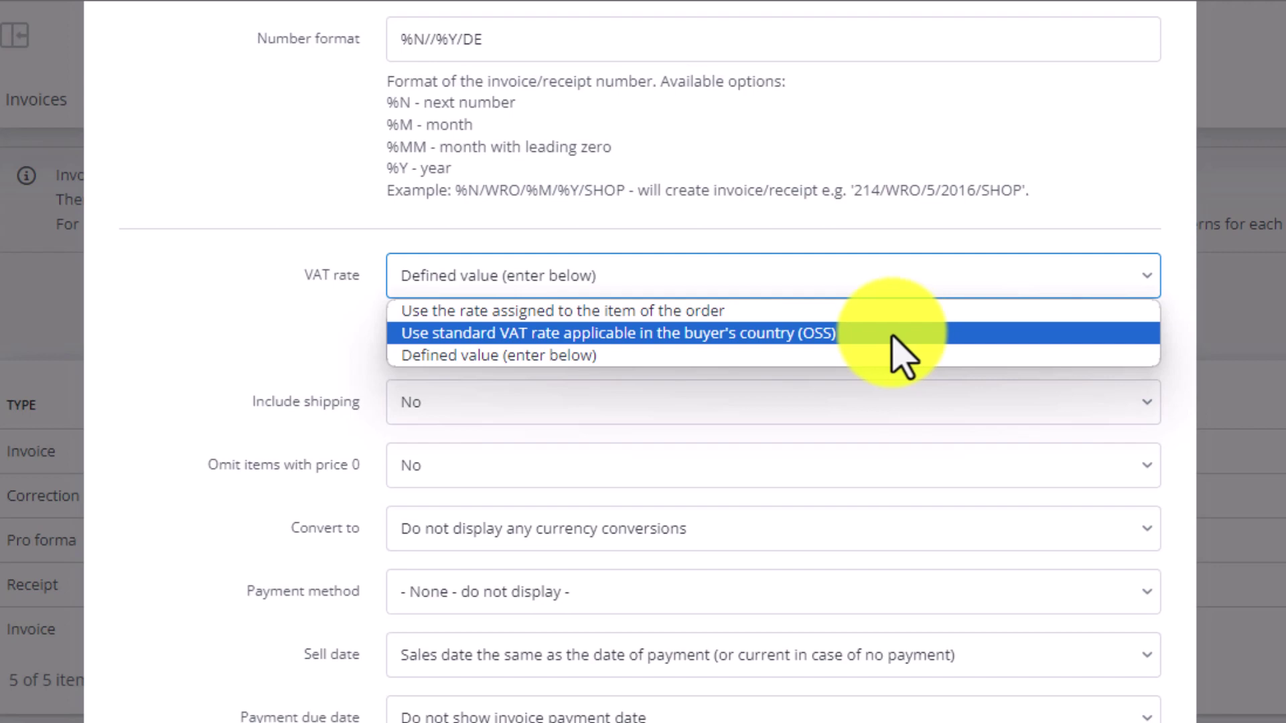
pyautogui.click(854, 335)
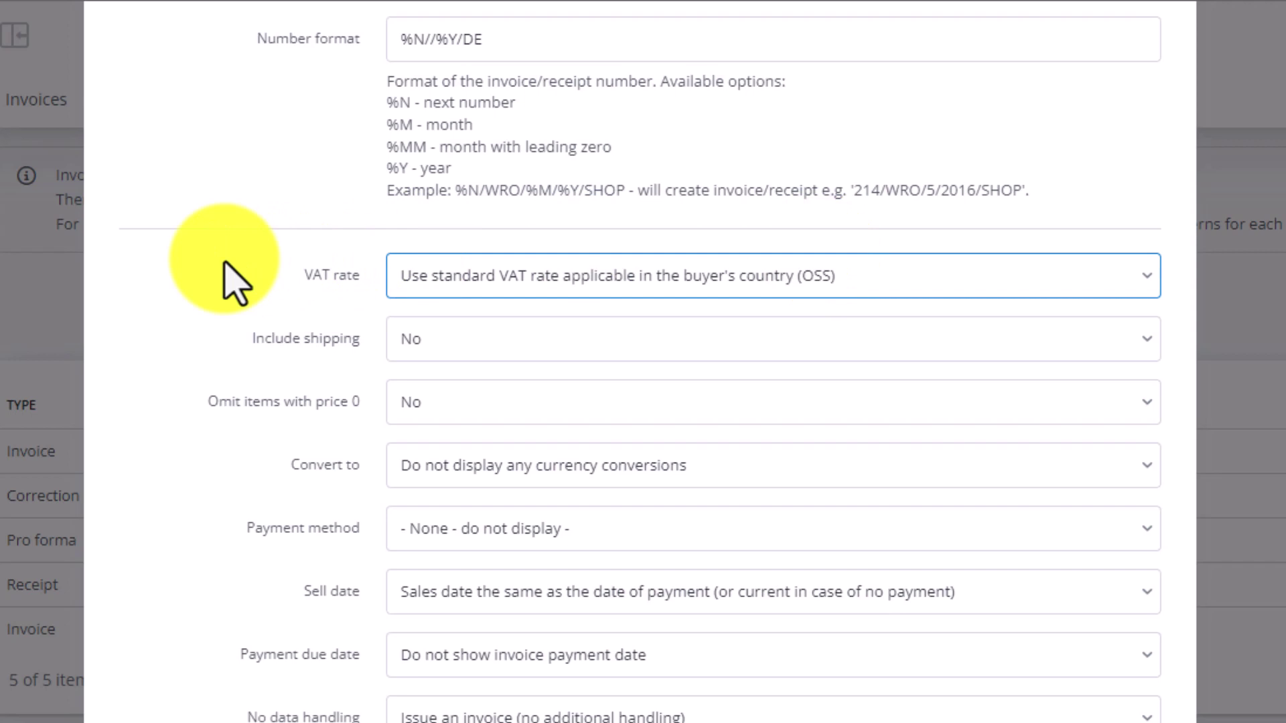
pyautogui.click(463, 281)
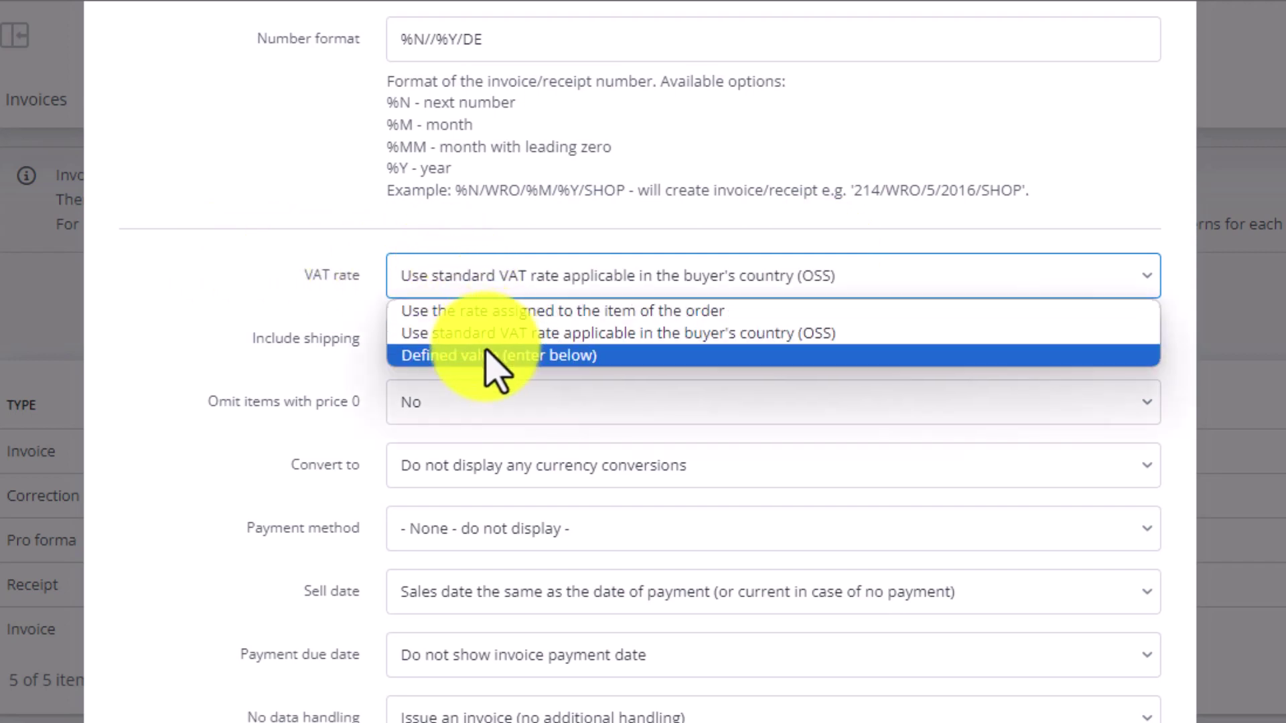
pyautogui.click(493, 356)
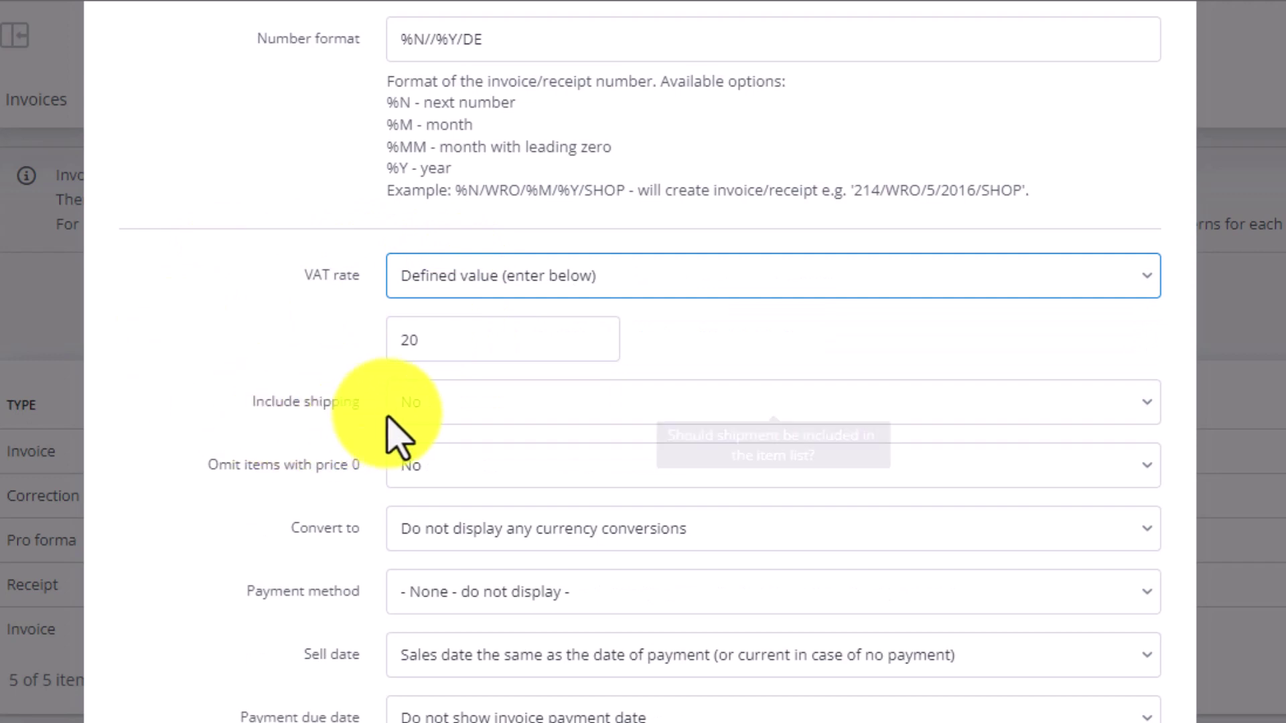
# - Include shipping in invoice items, with shipment VAT proportional to product VAT
pyautogui.click(457, 412)
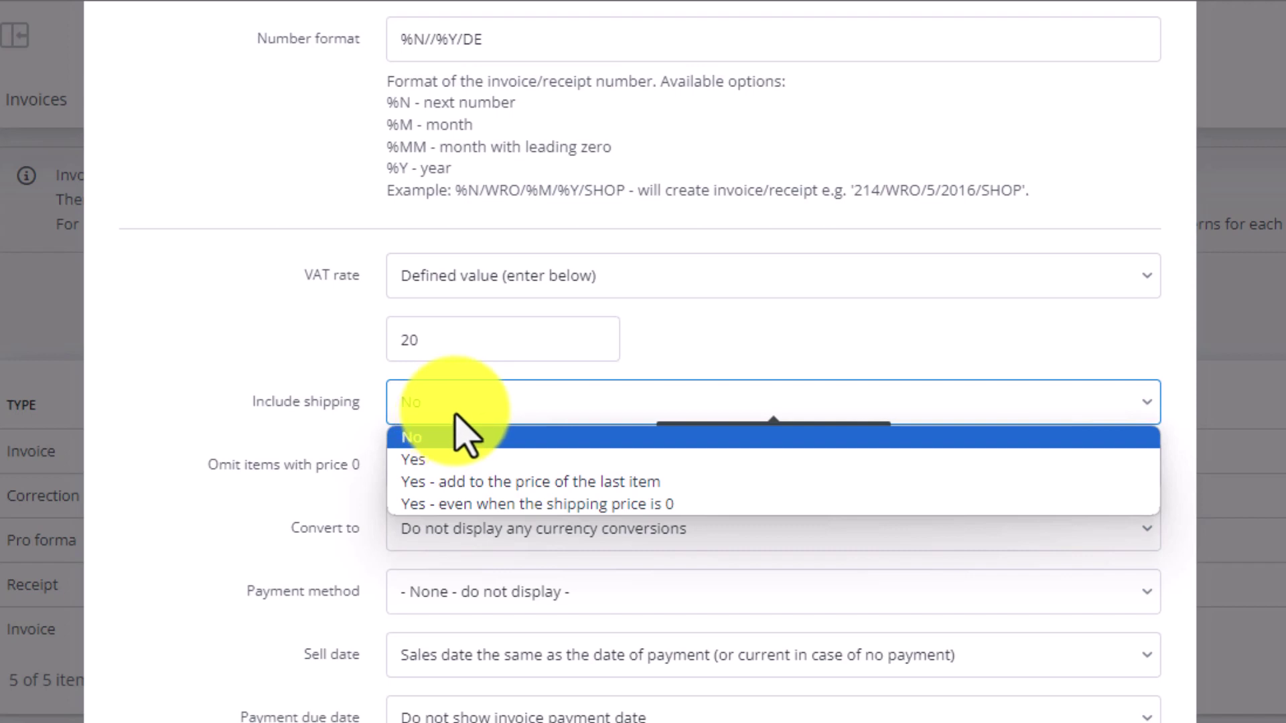
pyautogui.click(477, 460)
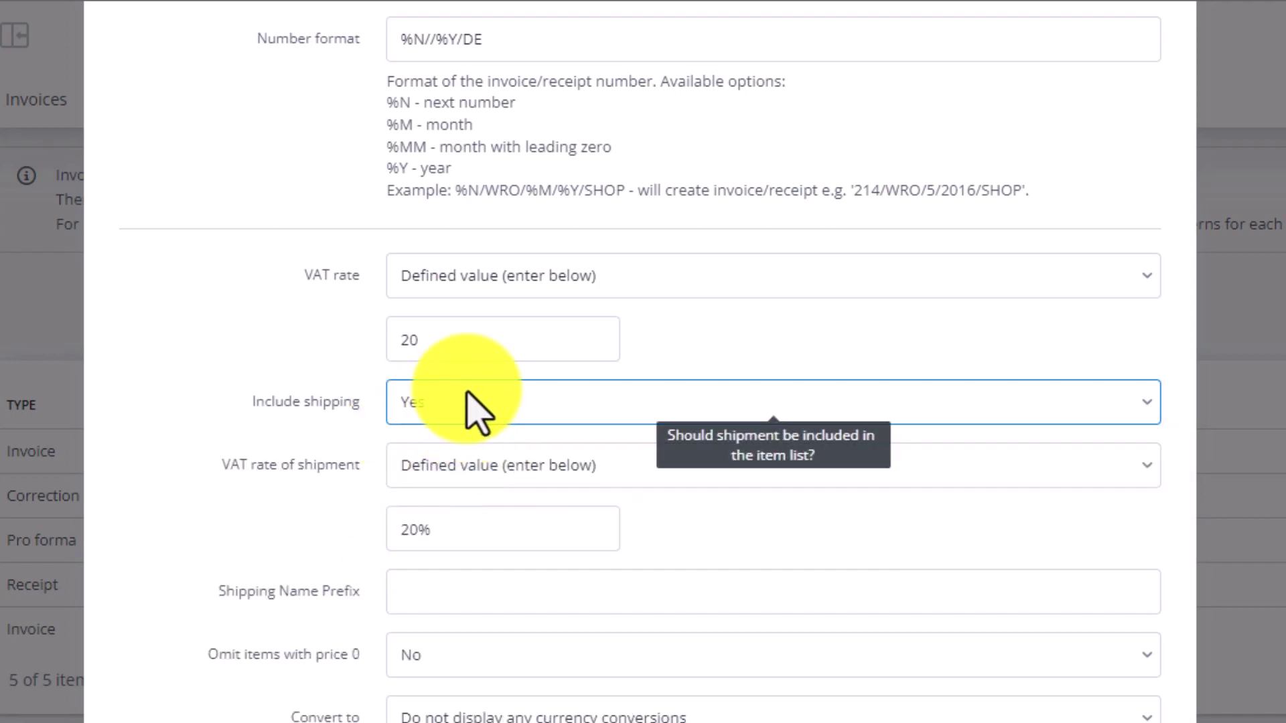
pyautogui.scroll(-2, 167, 388)
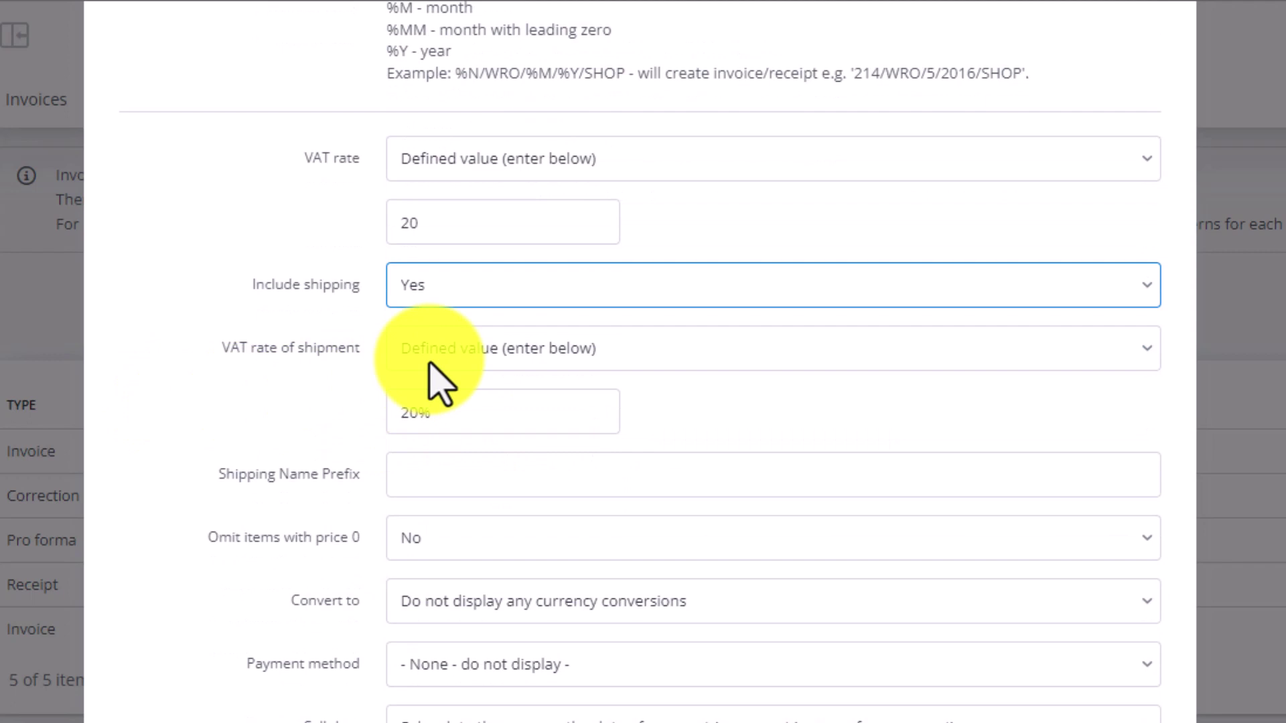
pyautogui.click(443, 352)
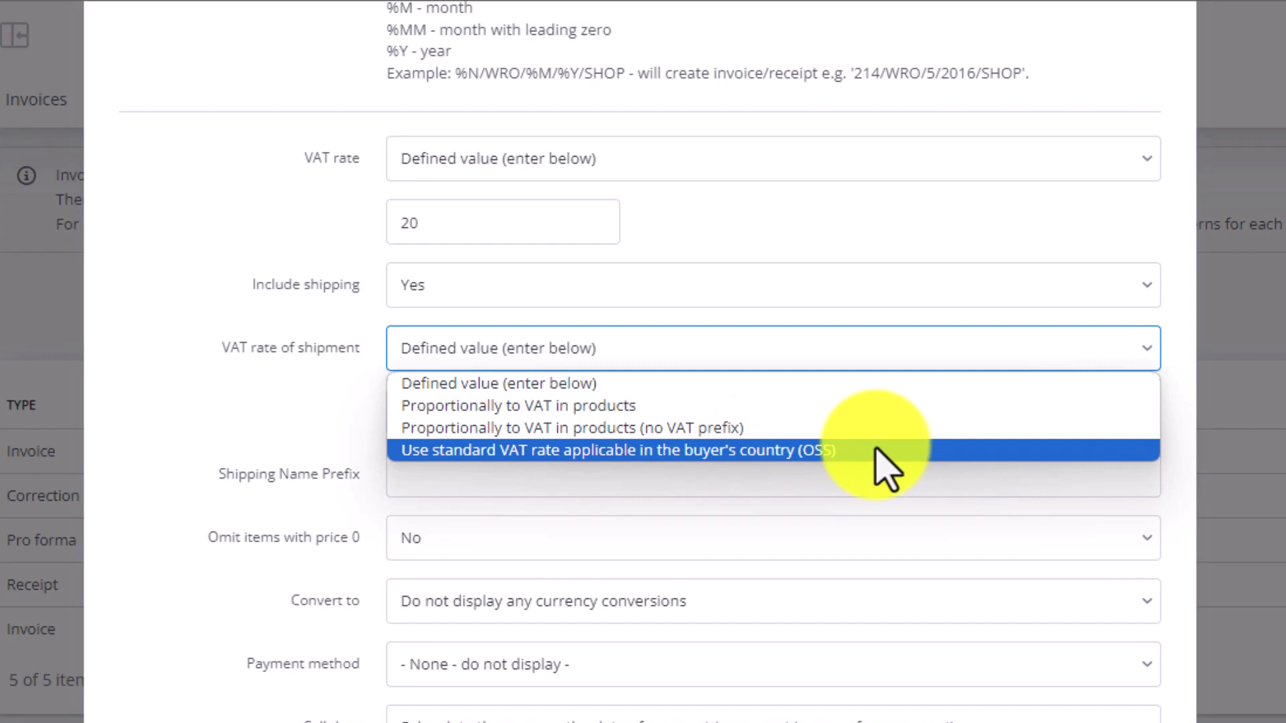
pyautogui.click(595, 407)
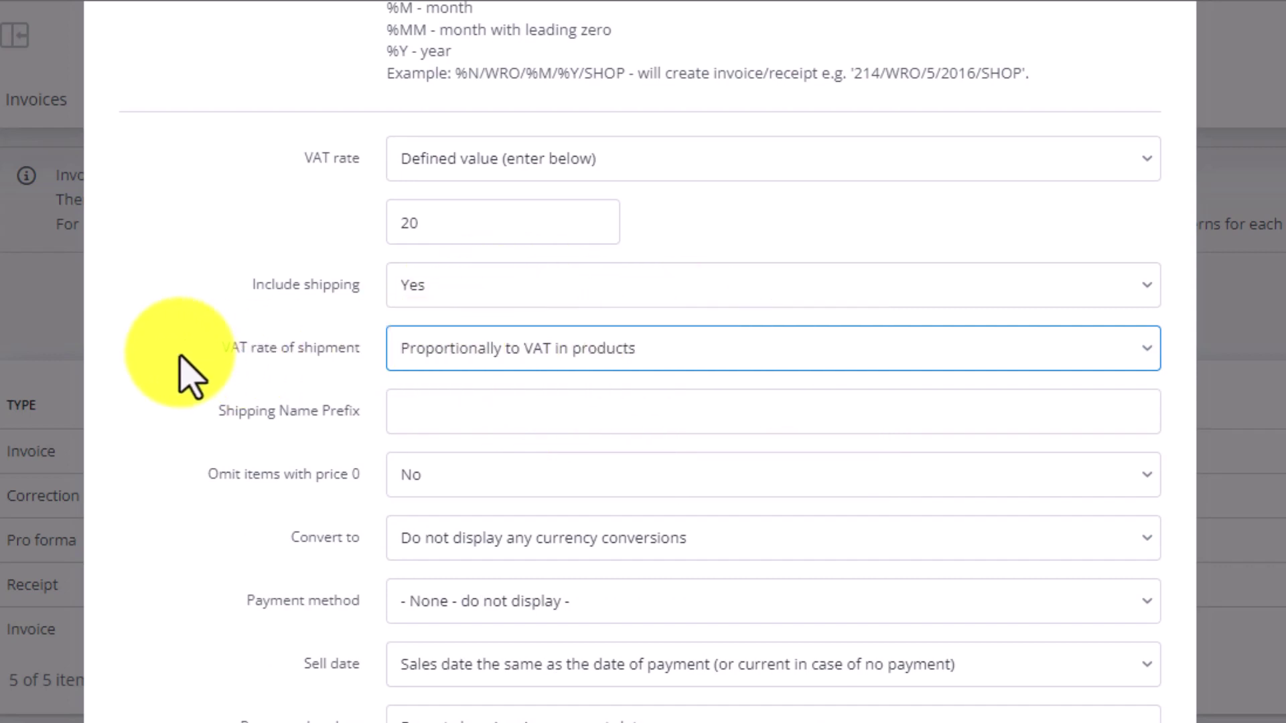
# - Leave 'Omit items with price 0' on No so zero-price items stay on invoices
pyautogui.scroll(-2, 195, 371)
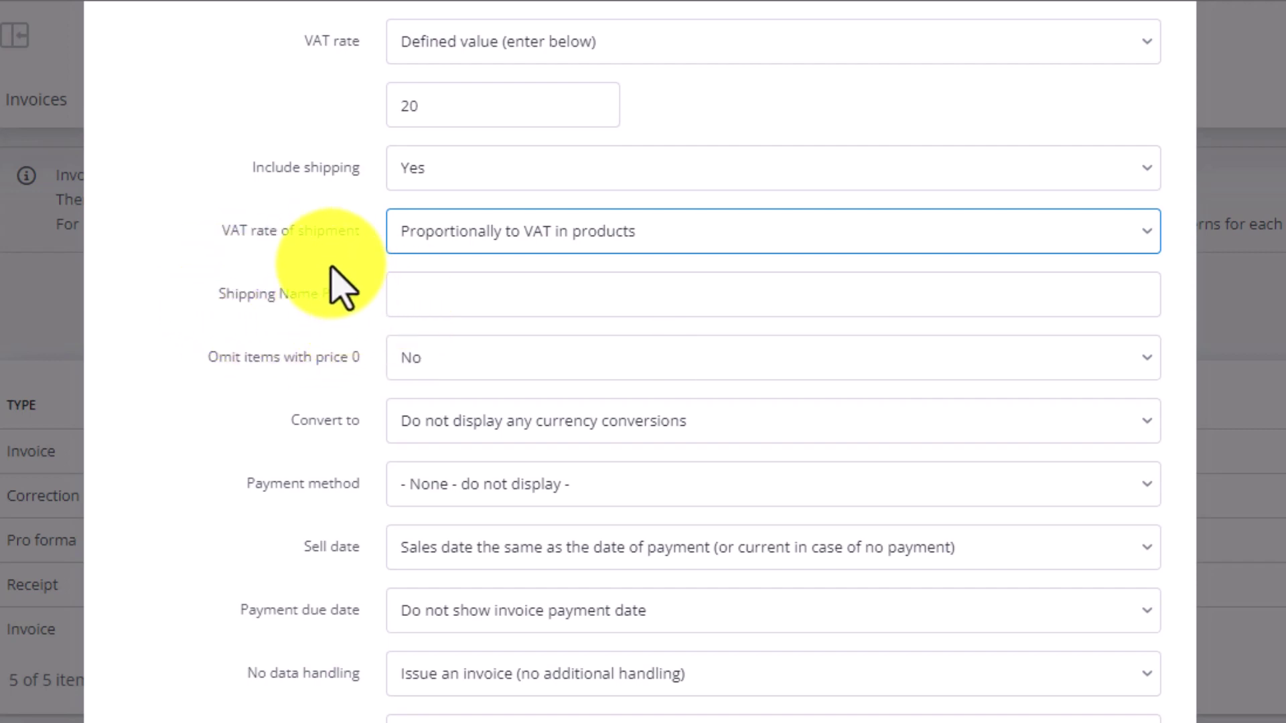
pyautogui.click(454, 352)
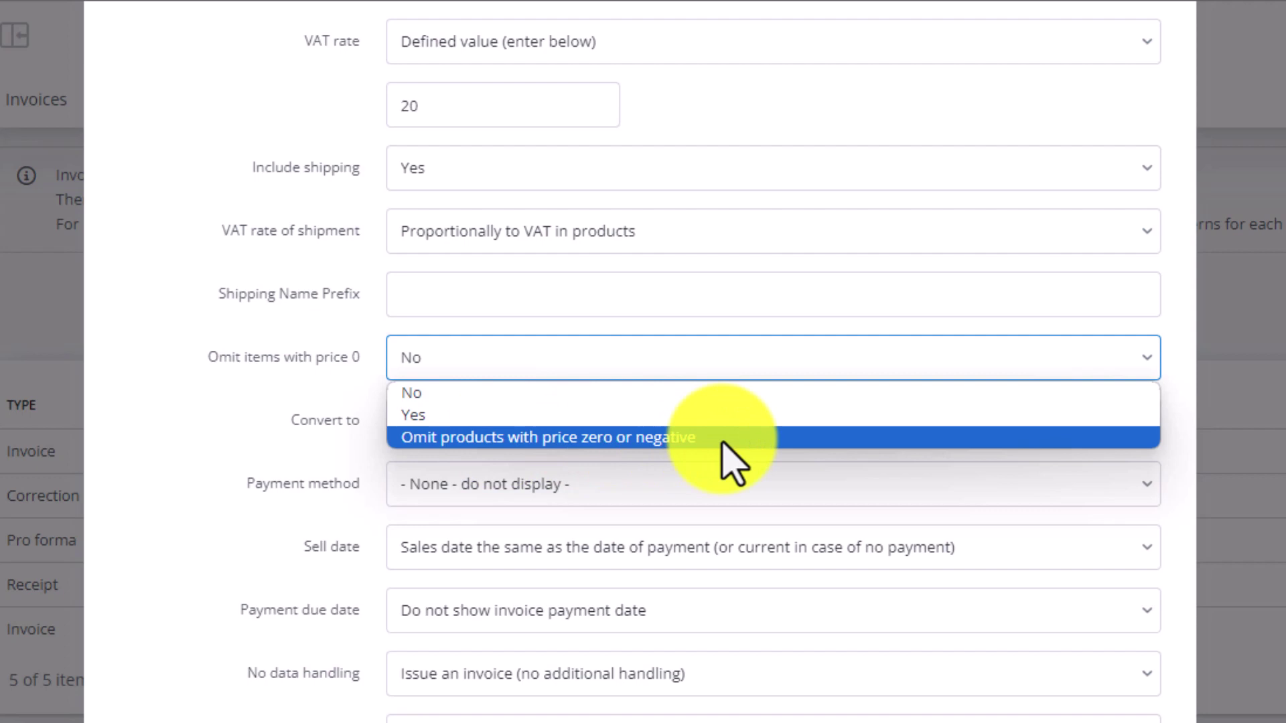
pyautogui.click(224, 425)
pyautogui.click(548, 433)
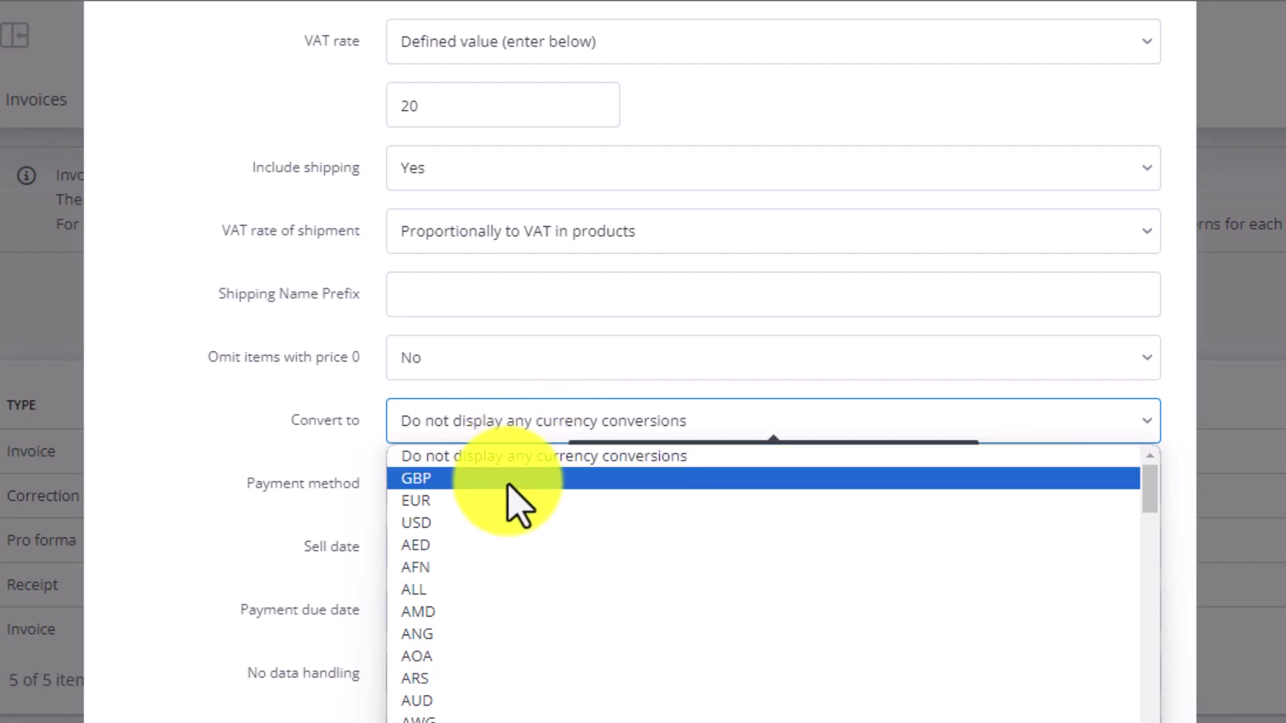
# - Convert invoice amounts to EUR, leaving the payment method unchanged
pyautogui.click(494, 502)
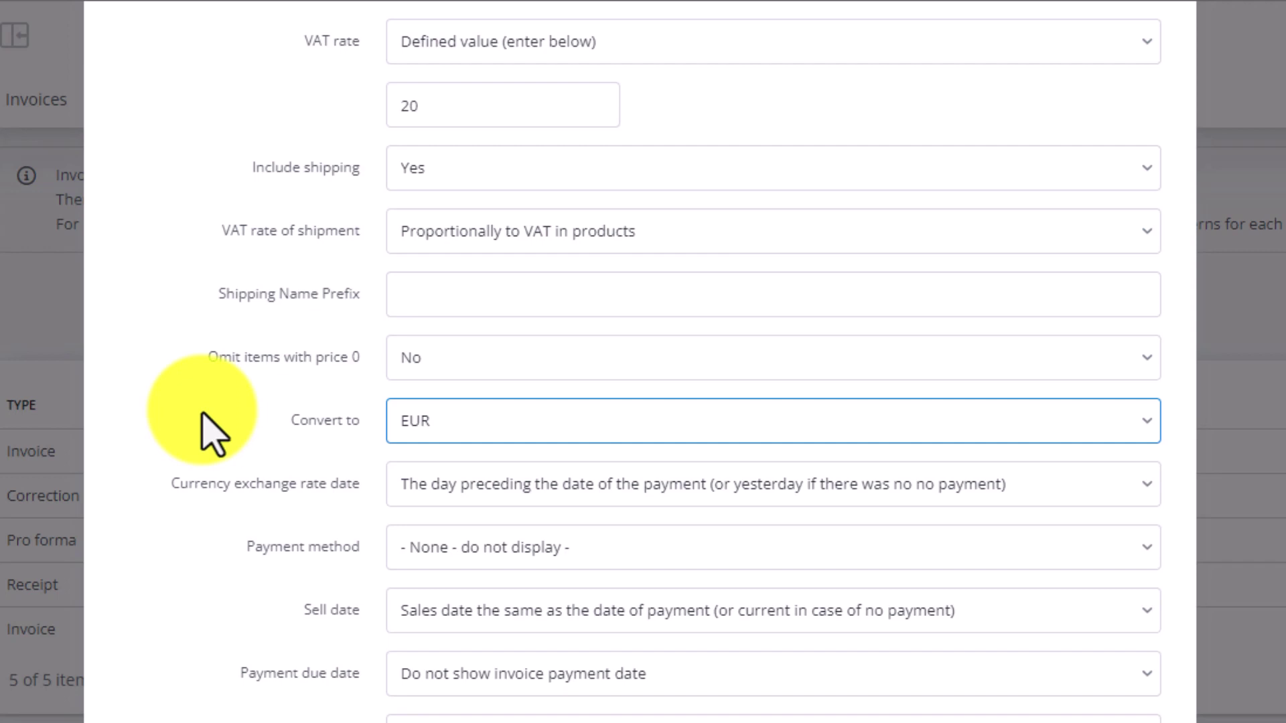
pyautogui.scroll(-2, 221, 432)
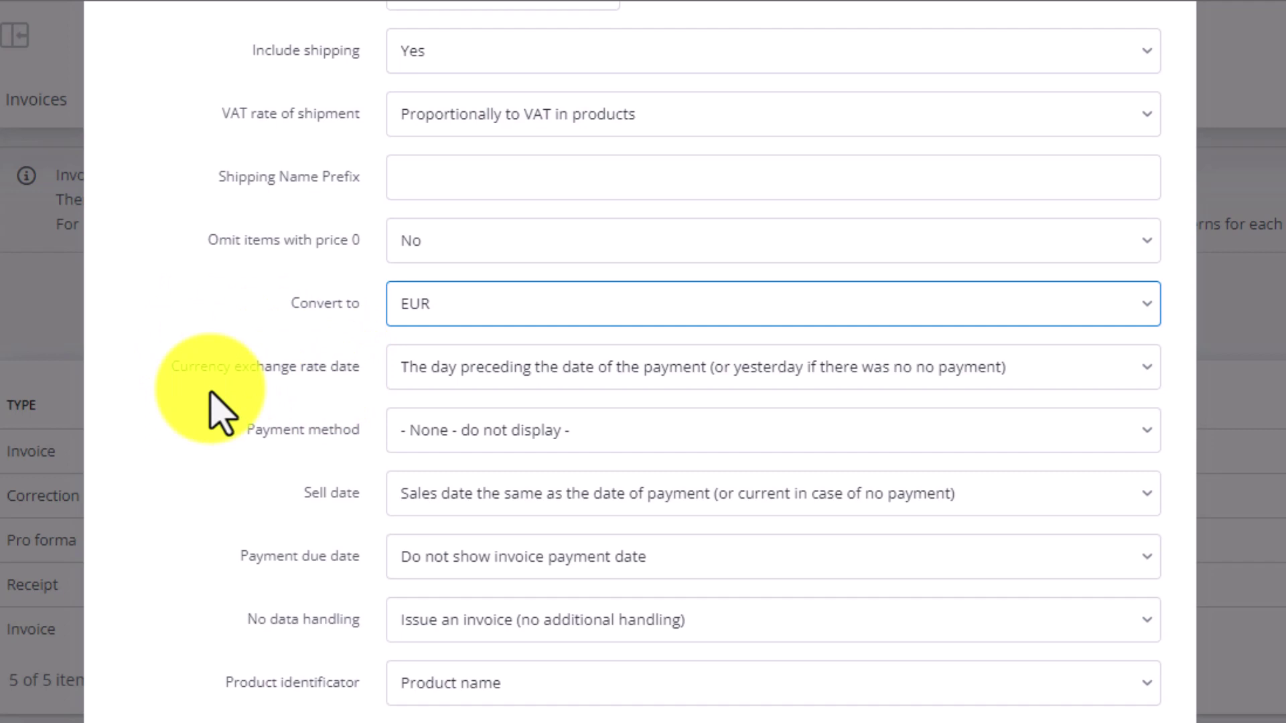
pyautogui.click(521, 432)
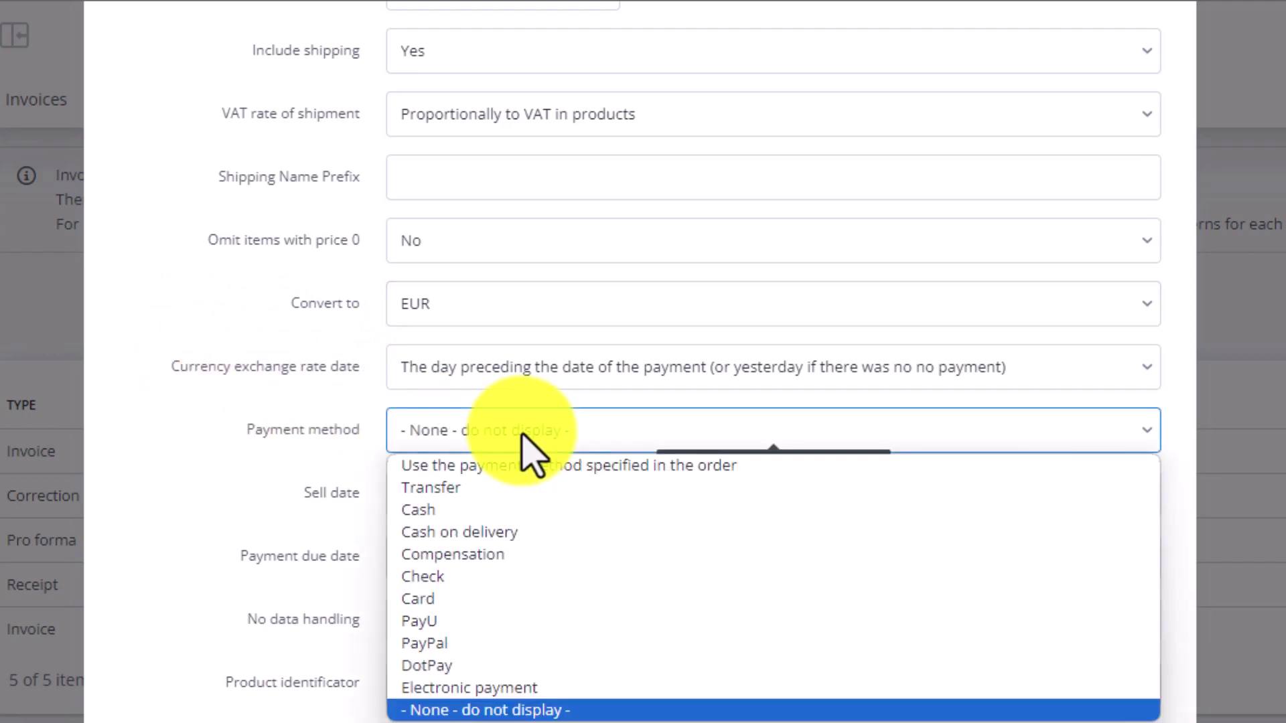
pyautogui.click(522, 432)
pyautogui.click(521, 432)
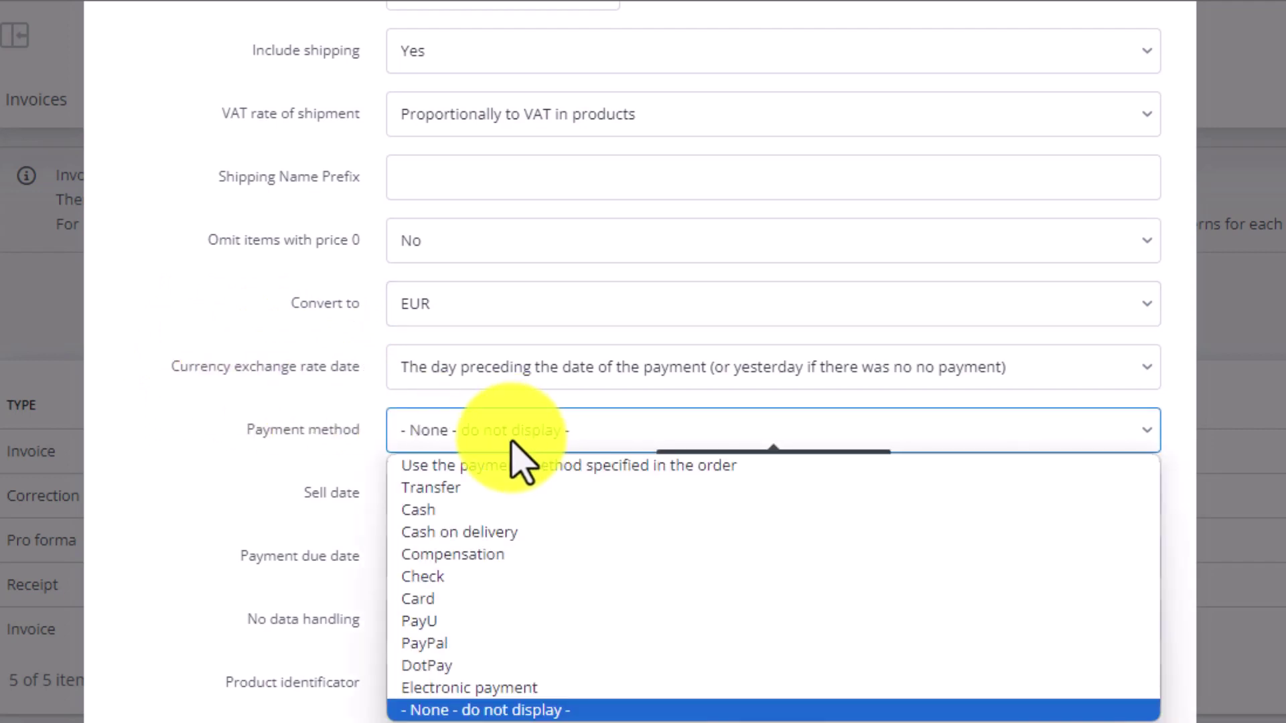
pyautogui.click(512, 437)
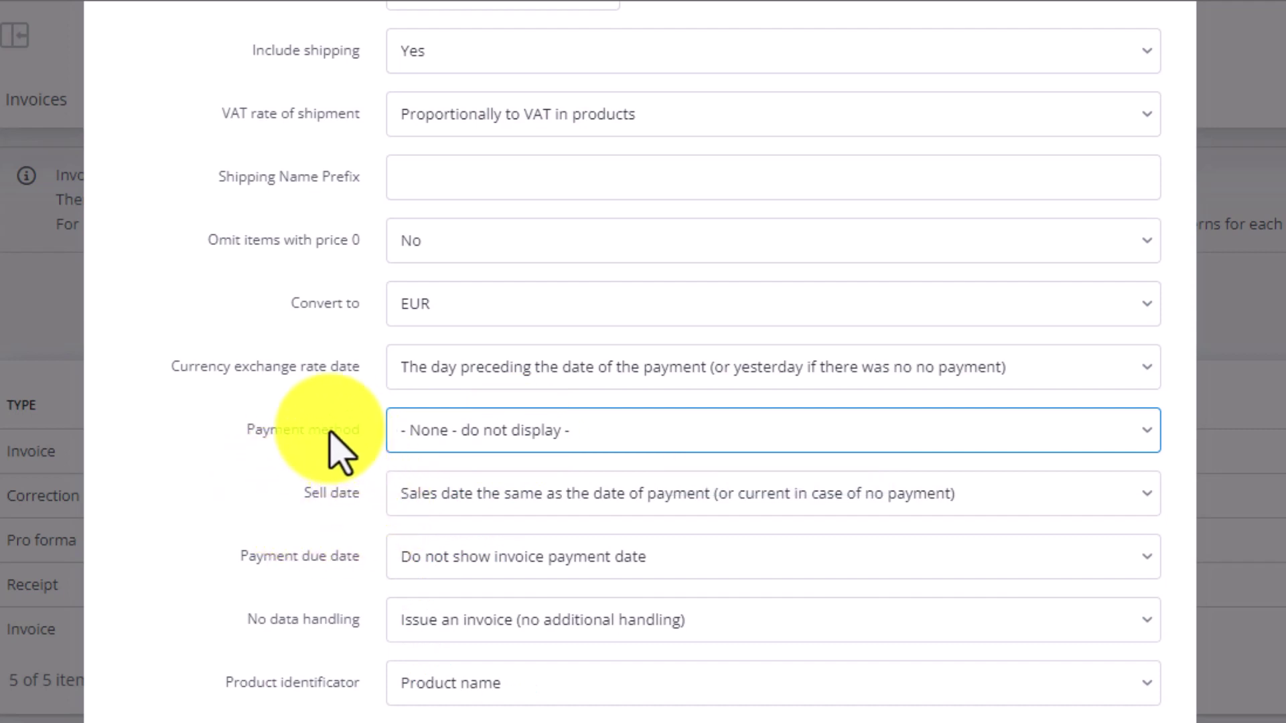
pyautogui.scroll(-3, 338, 453)
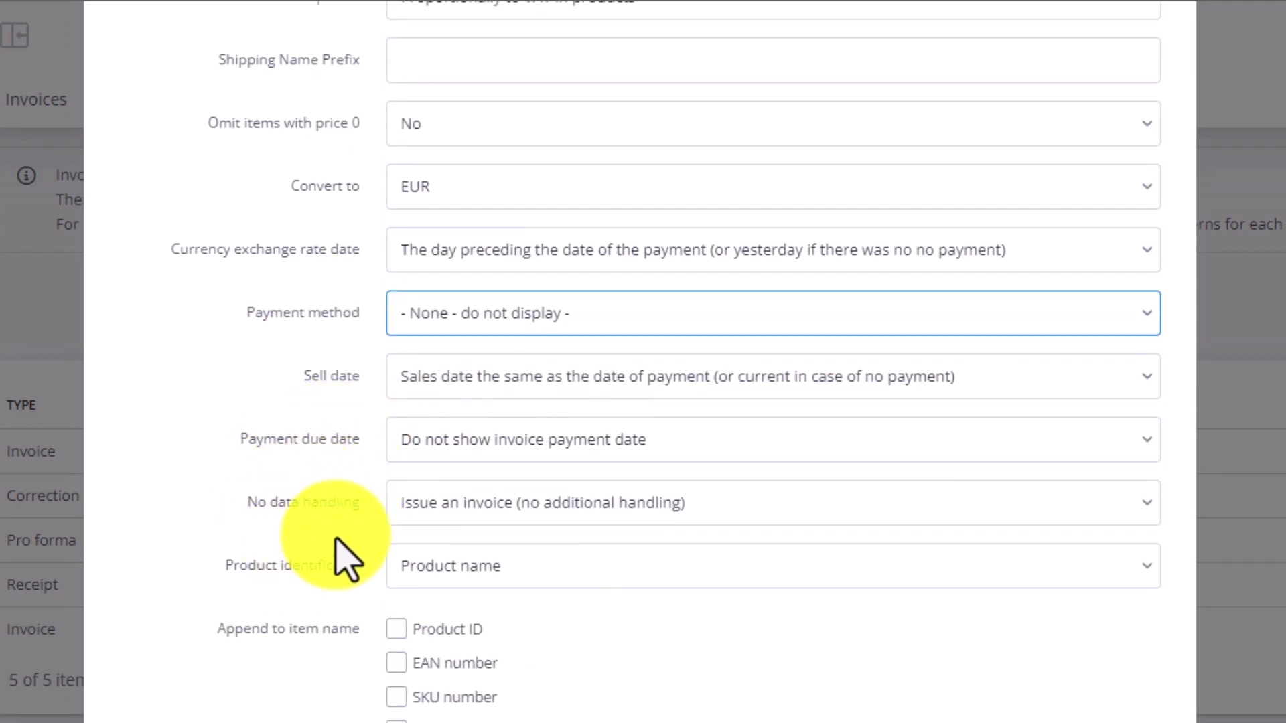
pyautogui.scroll(-3, 231, 439)
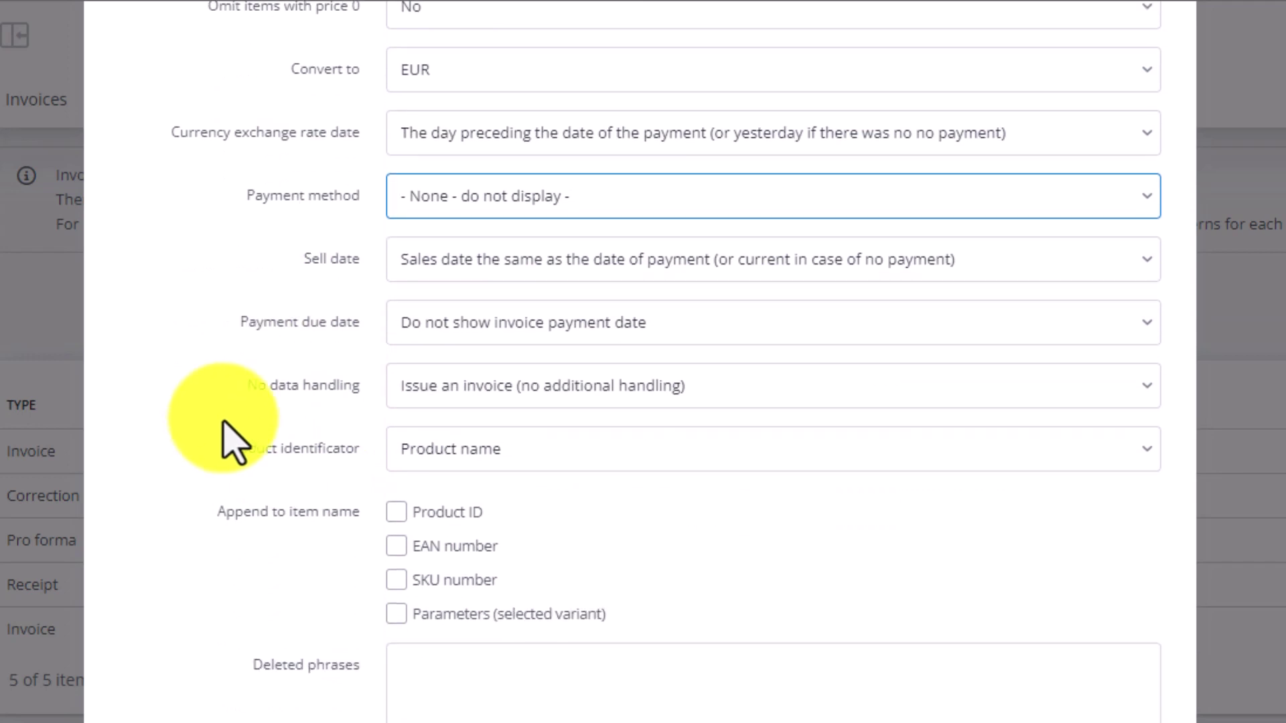
# - Keep Product name as the item identifier and append the EAN number to item names
pyautogui.click(467, 463)
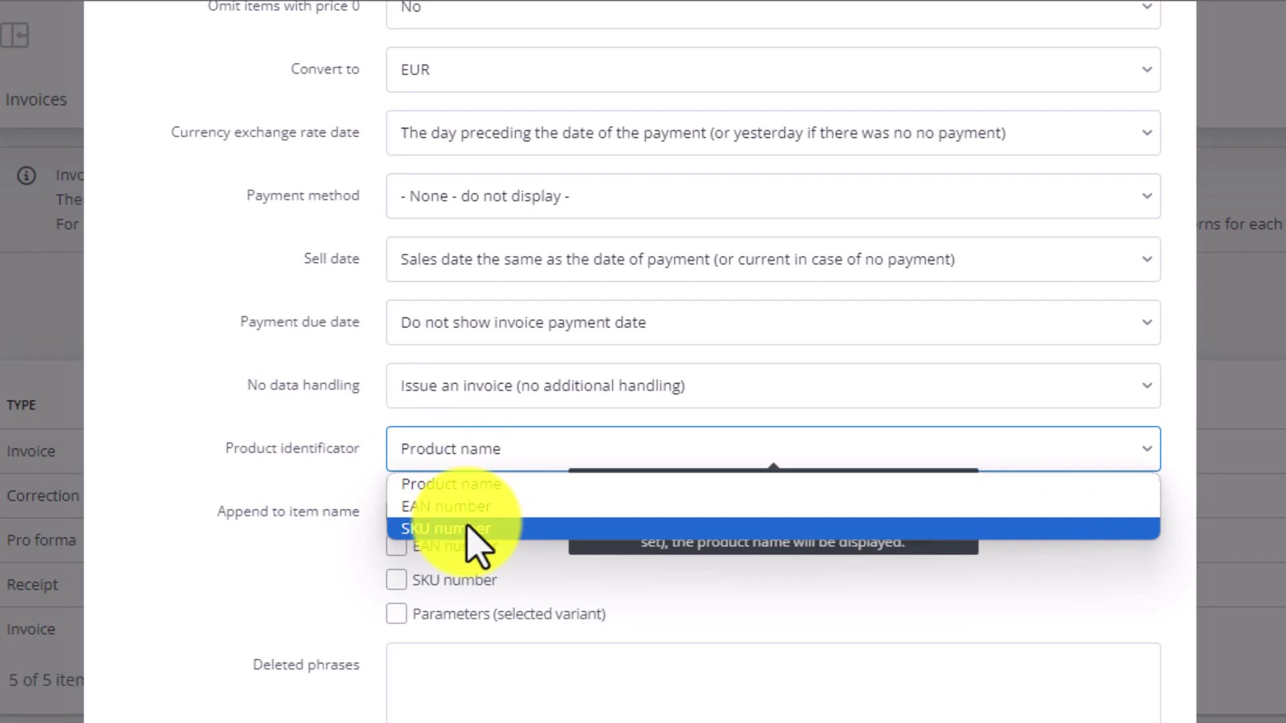
pyautogui.click(171, 430)
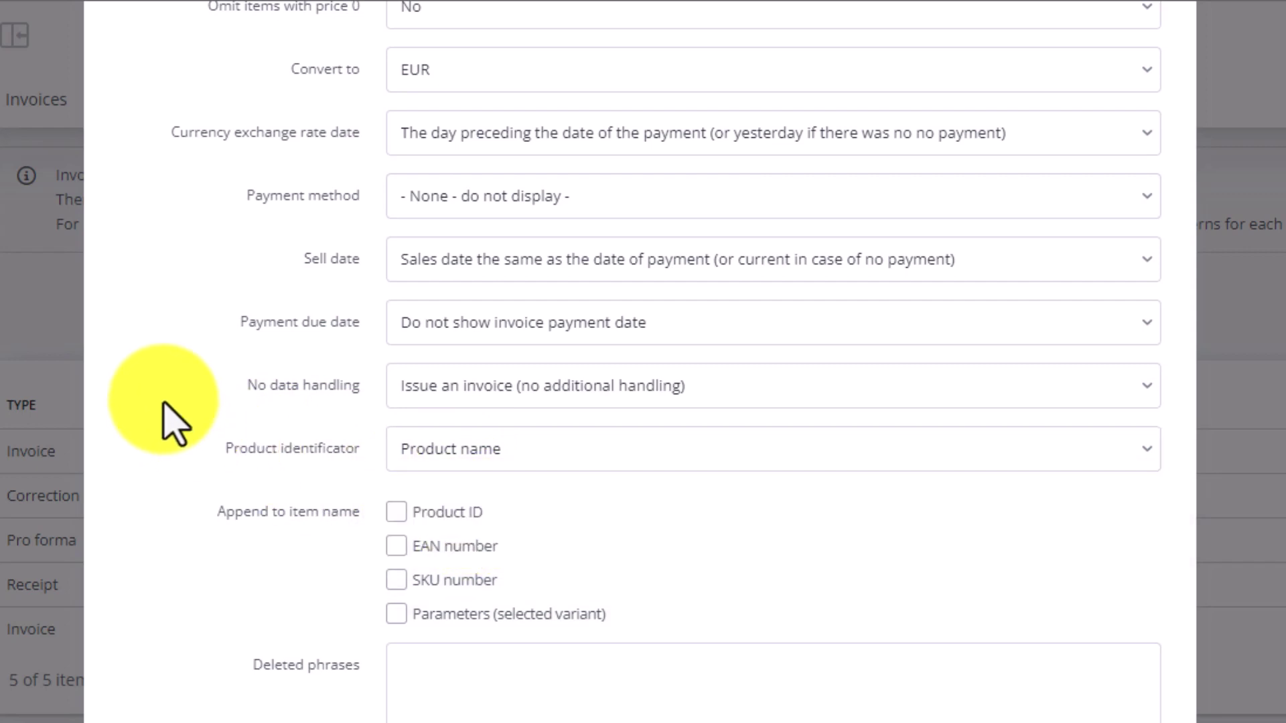
pyautogui.scroll(-2, 172, 423)
pyautogui.scroll(1, 207, 382)
pyautogui.moveTo(529, 432)
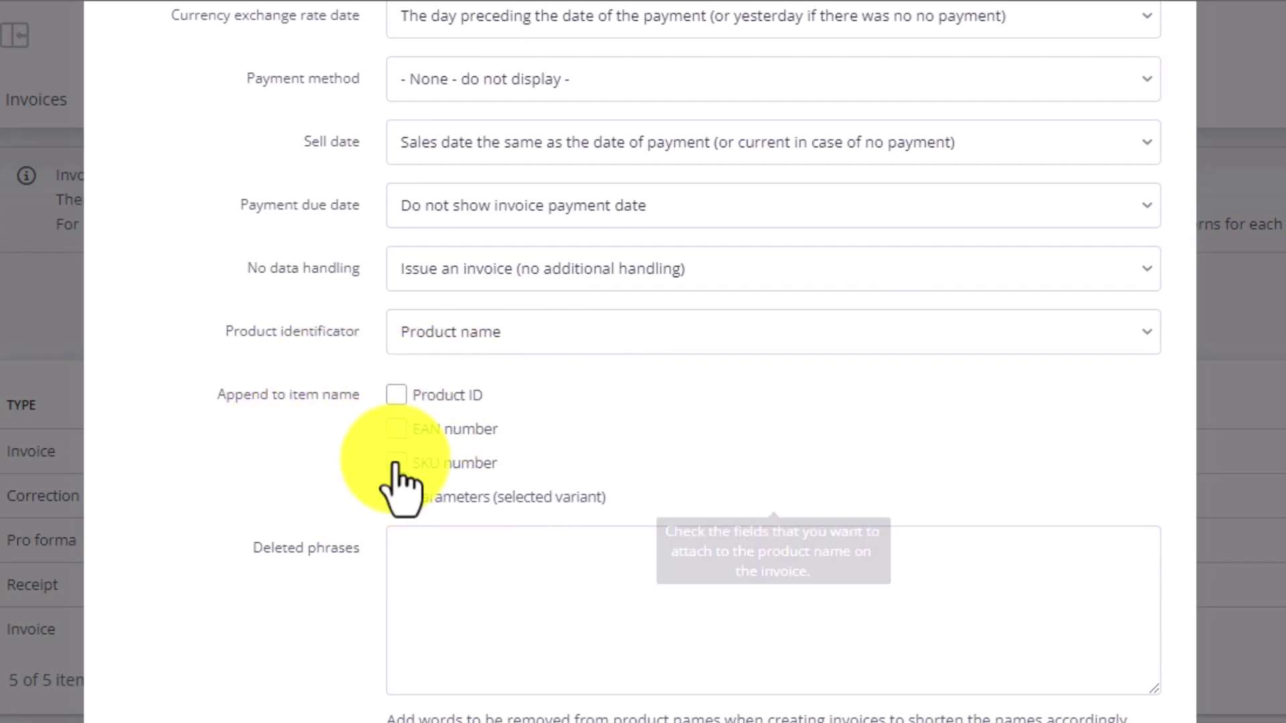
pyautogui.click(396, 433)
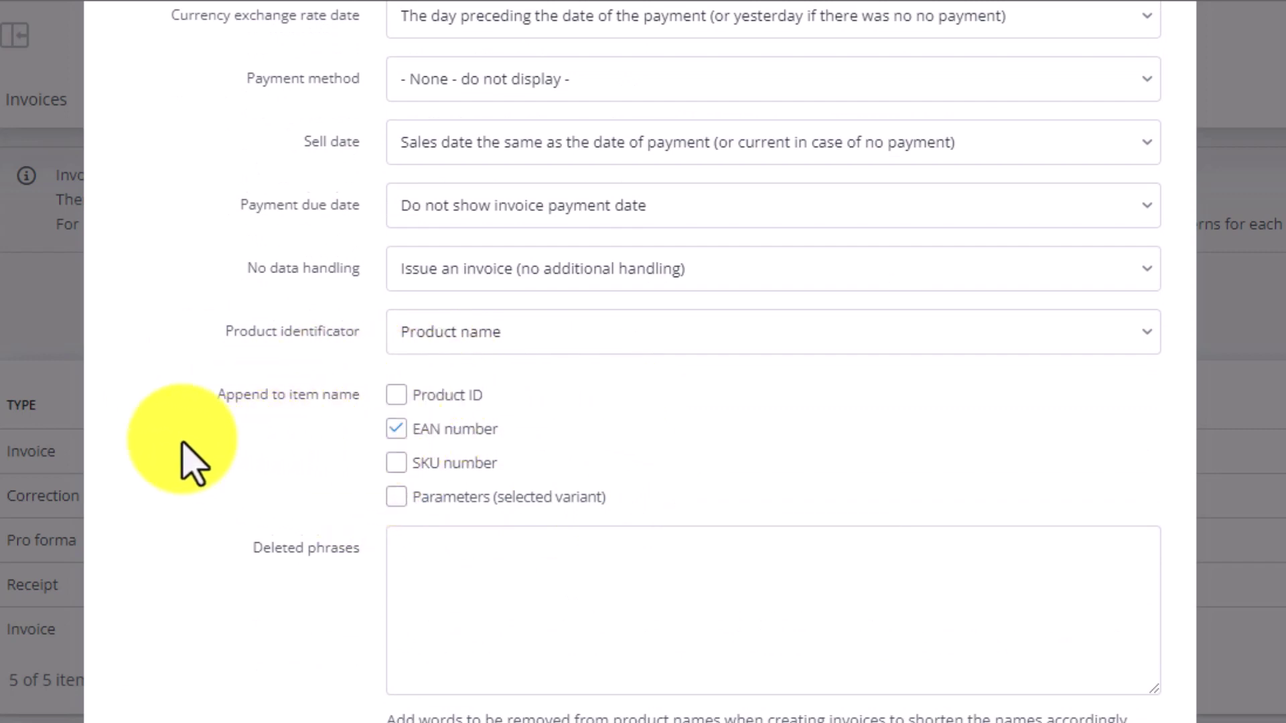
# - Check the Printout template choices, where only Standard printout template is offered
pyautogui.scroll(-2, 187, 463)
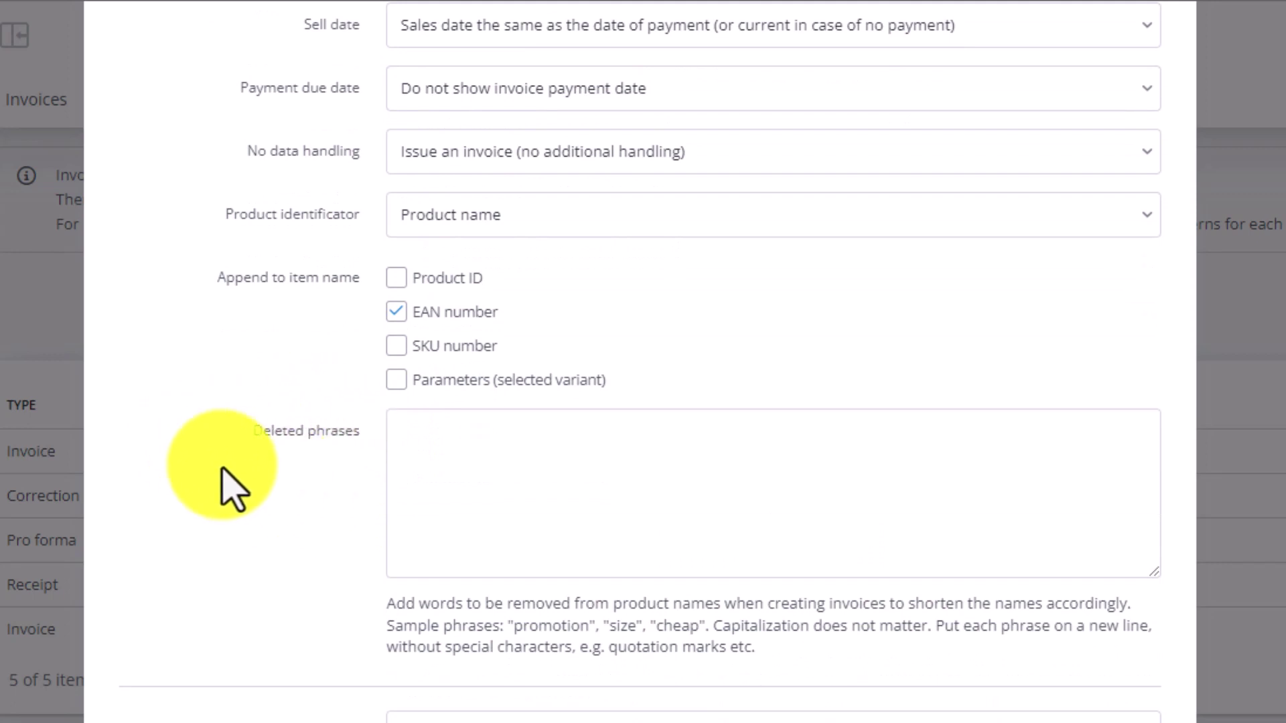
pyautogui.scroll(-5, 201, 472)
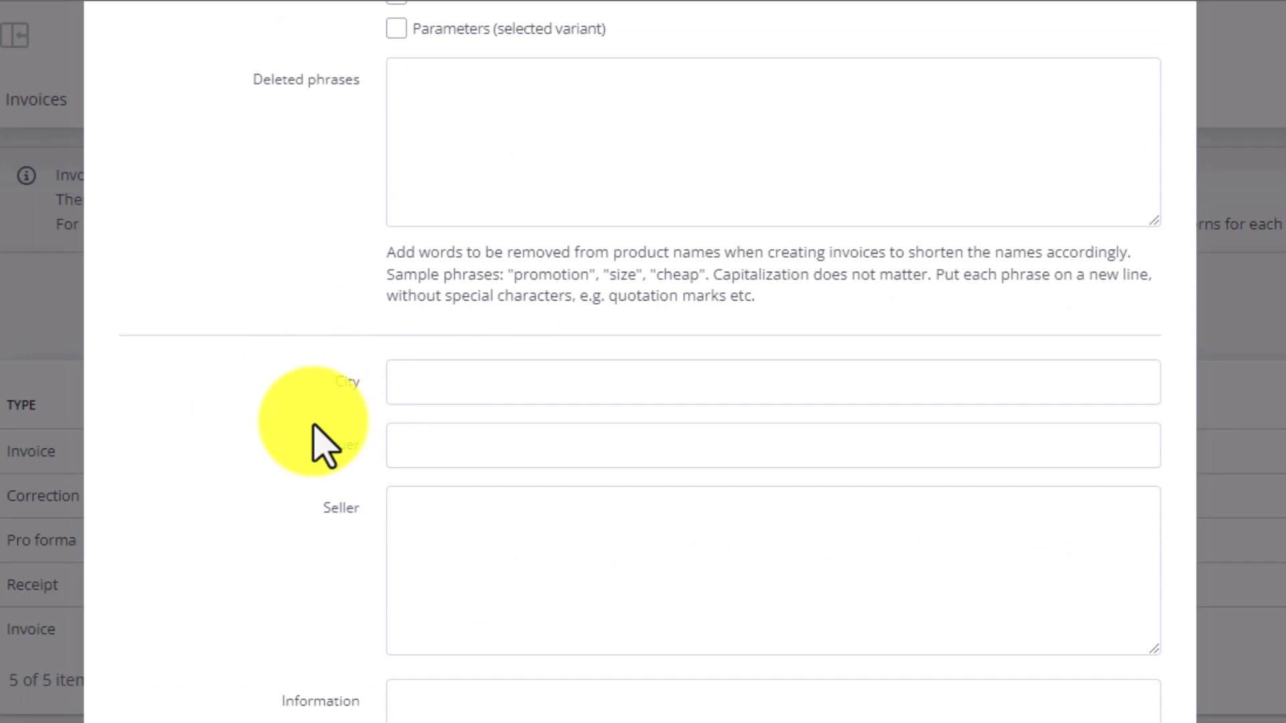
pyautogui.scroll(-2, 198, 451)
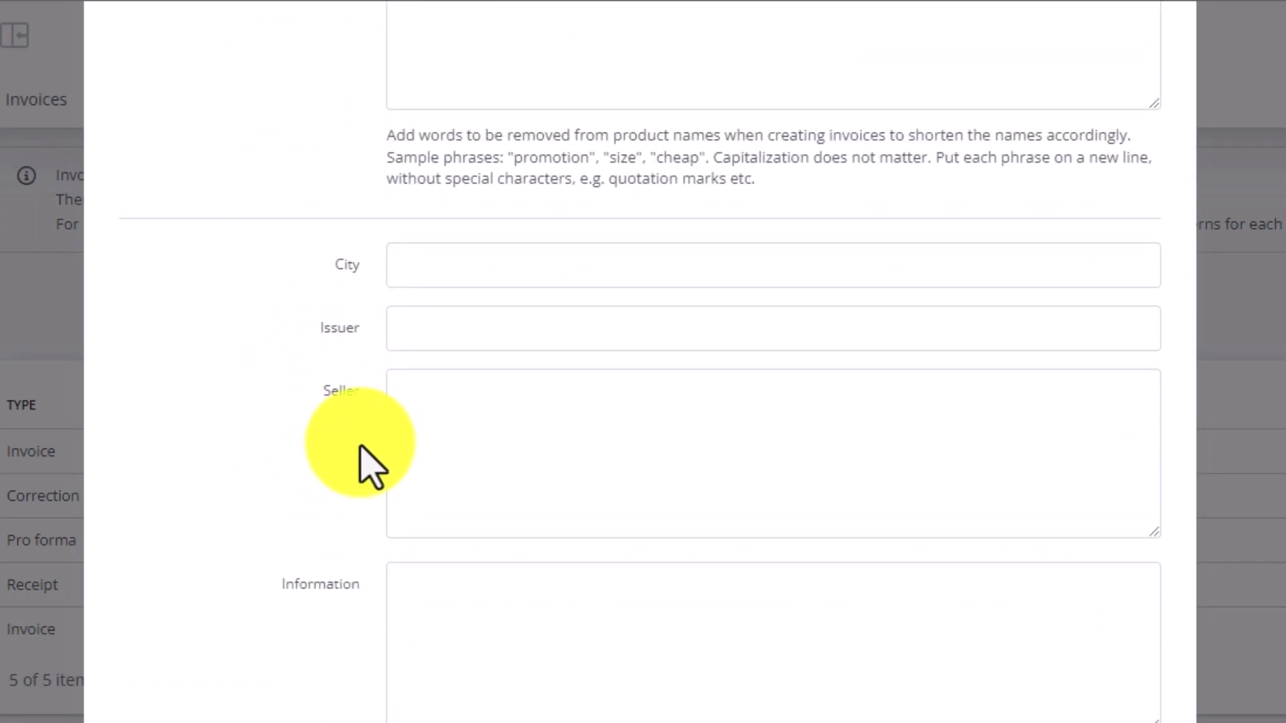
pyautogui.scroll(-2, 278, 446)
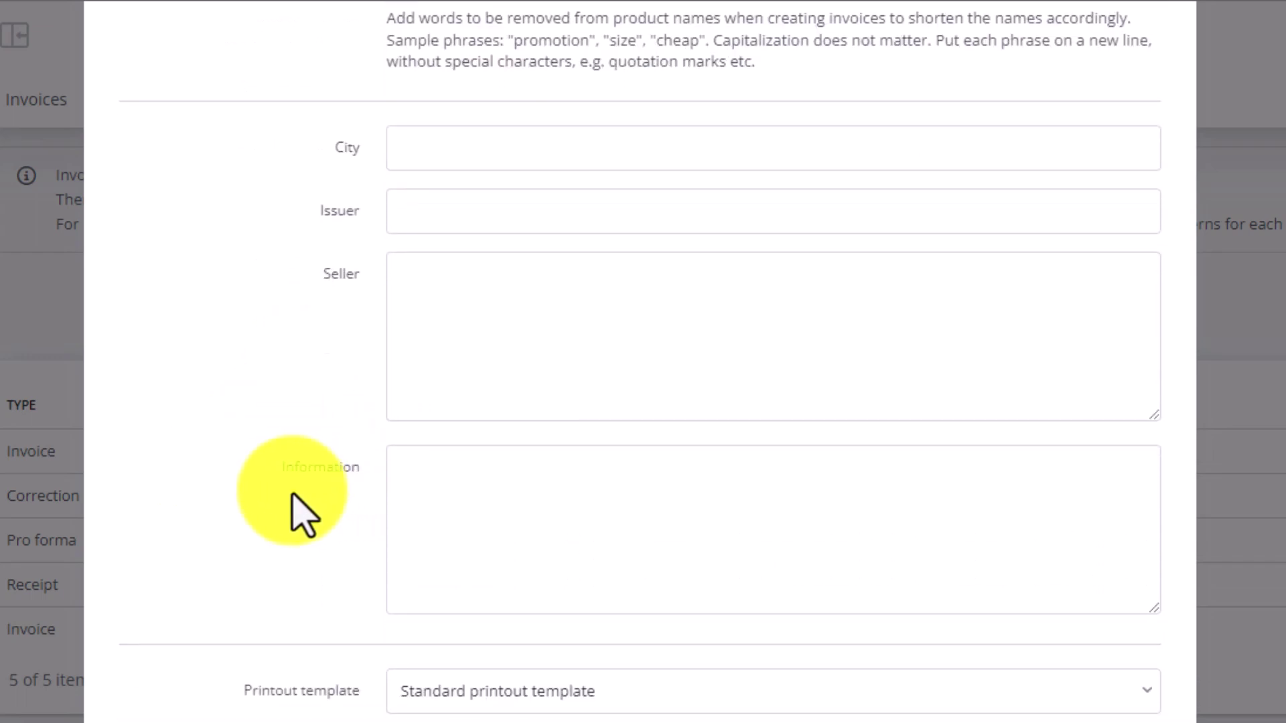
pyautogui.scroll(-1, 201, 462)
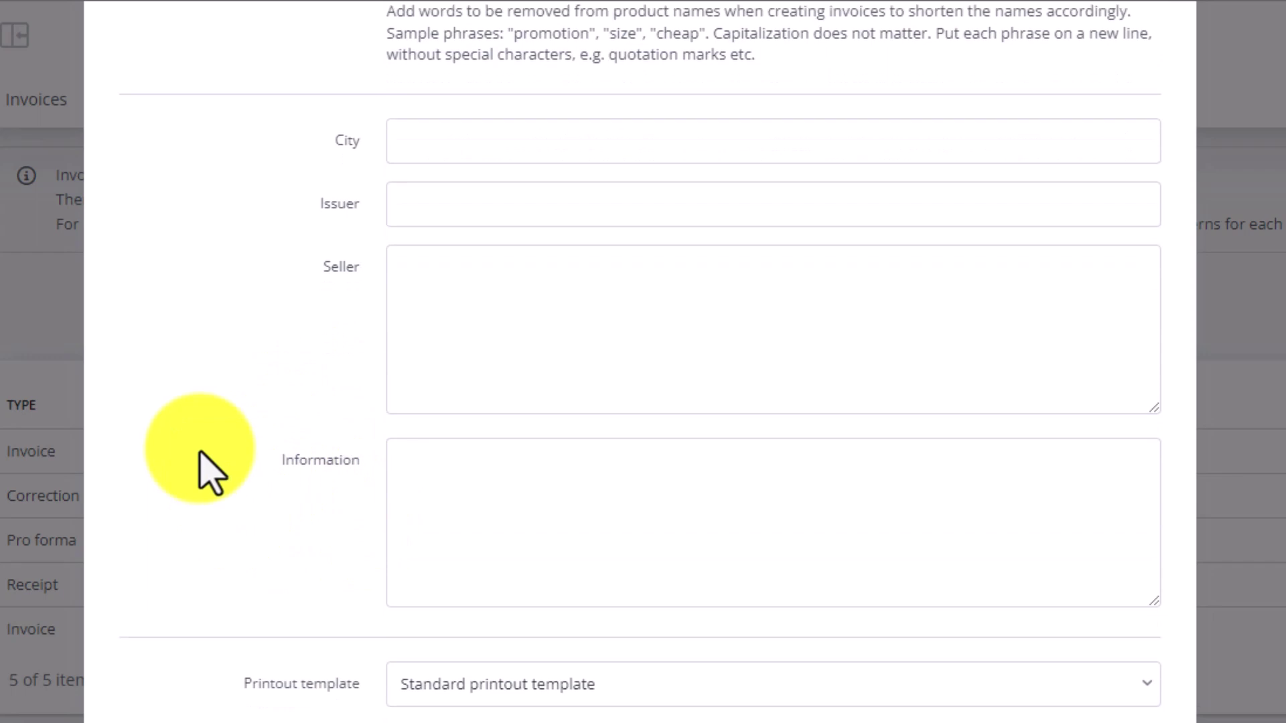
pyautogui.scroll(-5, 201, 462)
pyautogui.scroll(2, 201, 469)
pyautogui.click(503, 459)
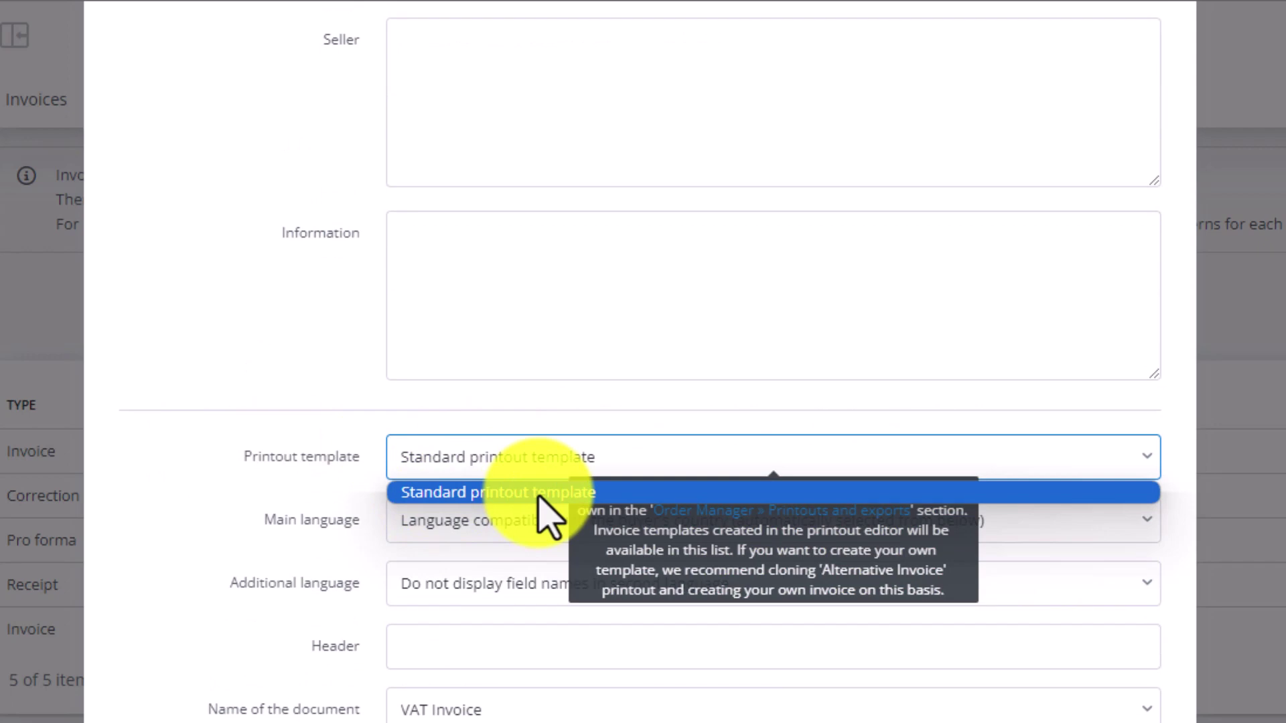
# - Subscribe to the Alternative invoice printout under Printouts and exports and confirm with OK
pyautogui.click(494, 470)
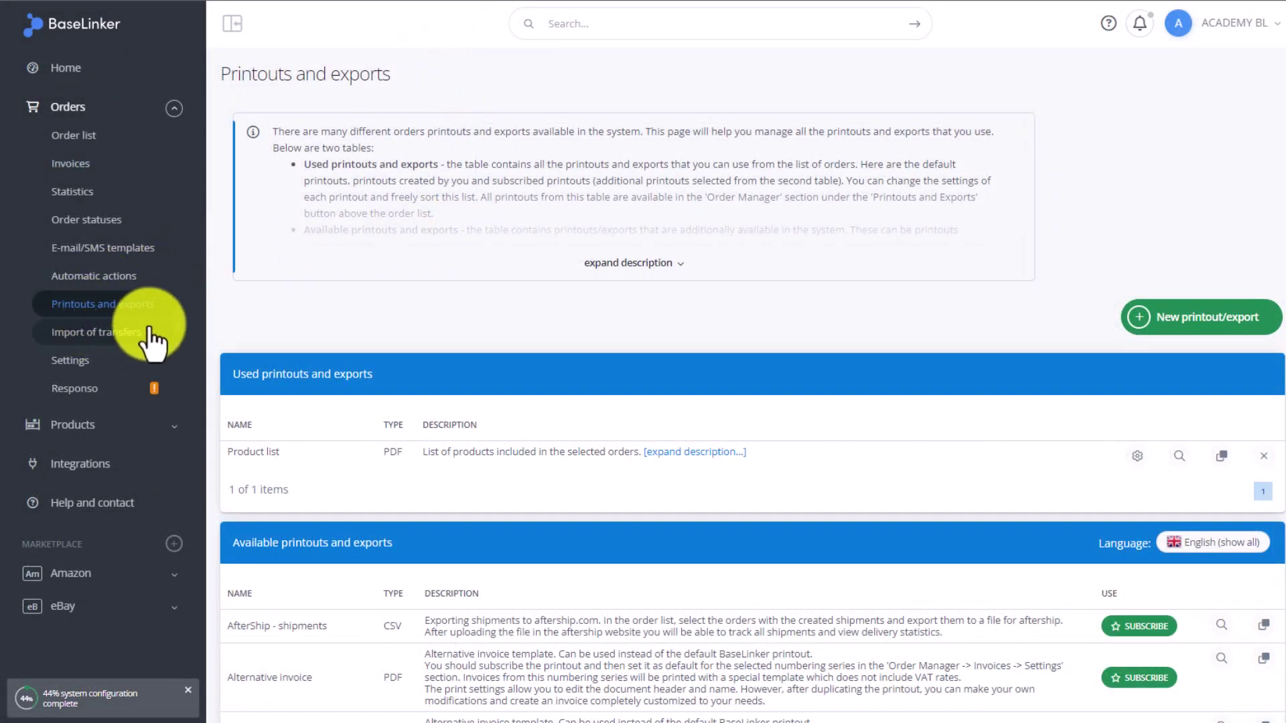
pyautogui.scroll(-5, 367, 219)
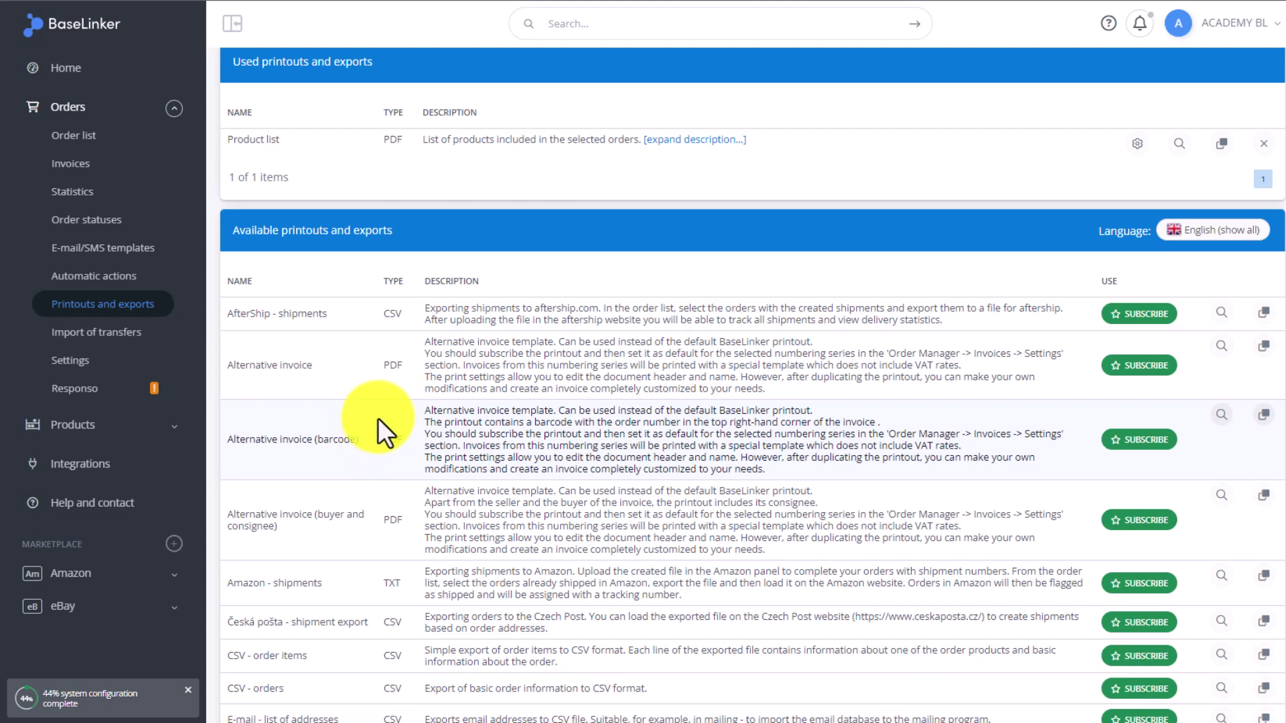
pyautogui.click(1146, 367)
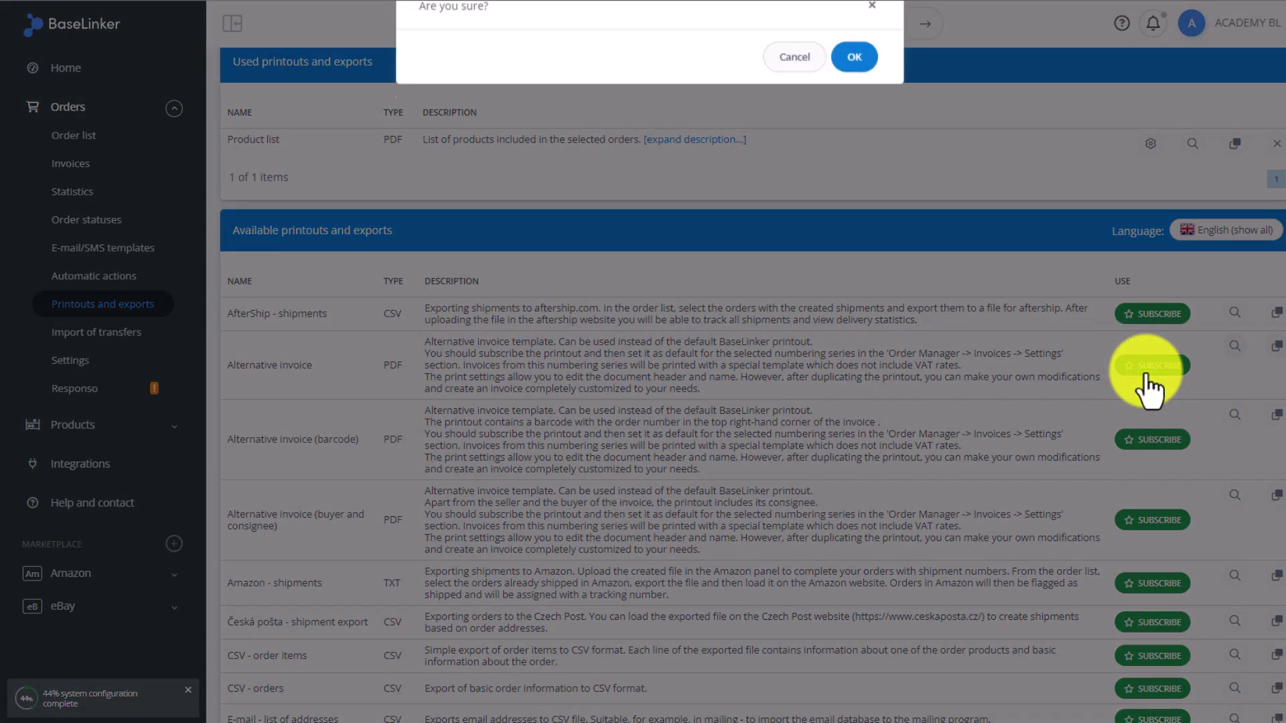
pyautogui.click(851, 55)
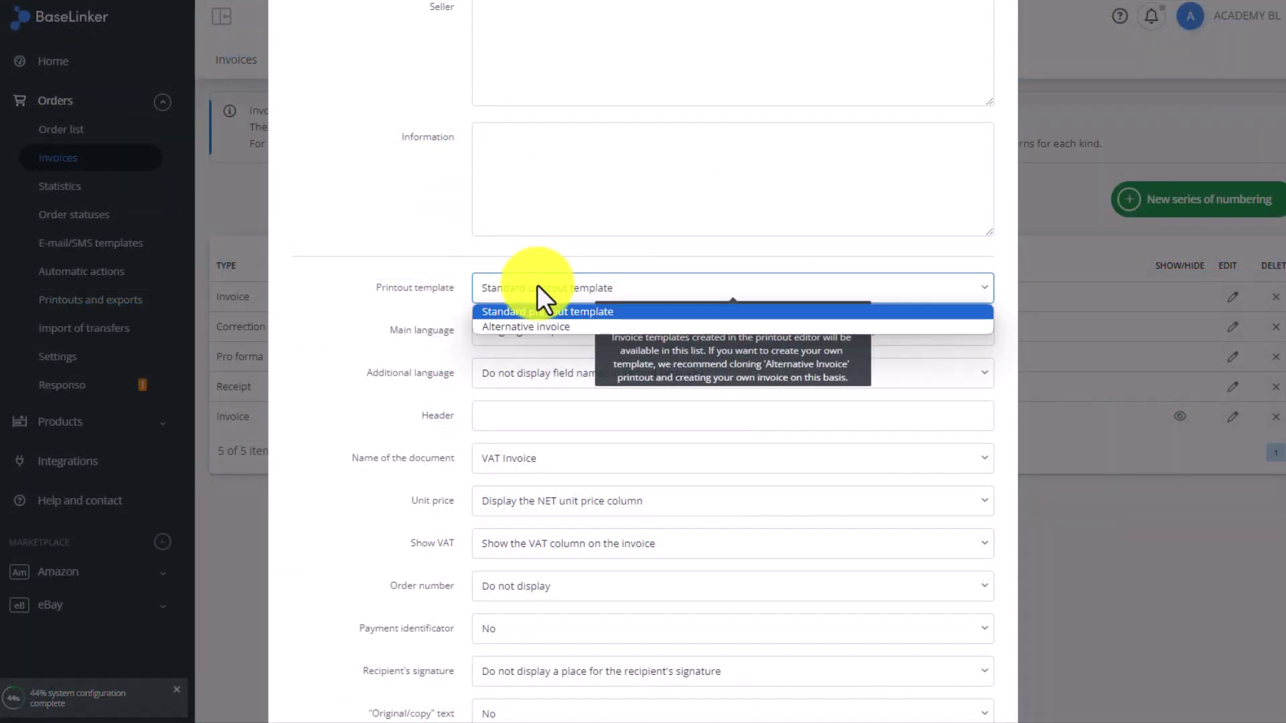
# - Try Alternative invoice as the printout template, then revert to Standard printout template
pyautogui.click(588, 327)
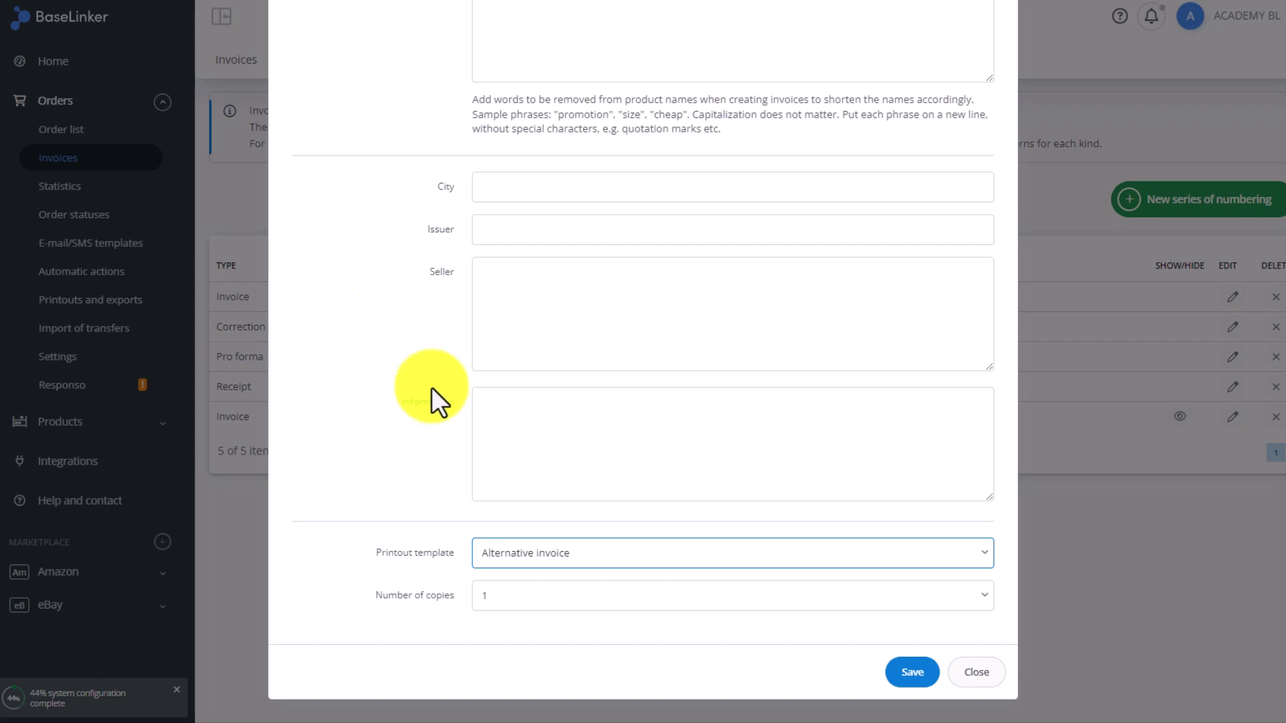
pyautogui.click(540, 553)
pyautogui.click(540, 572)
pyautogui.scroll(-4, 534, 577)
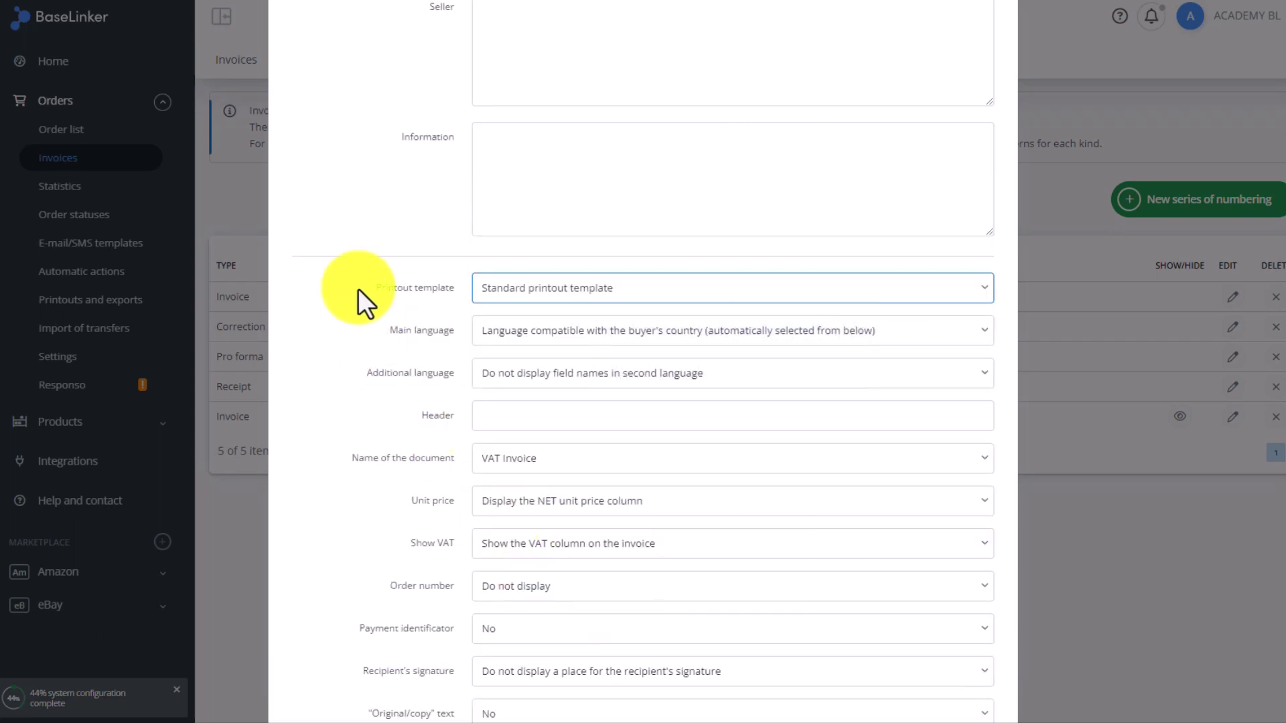
pyautogui.scroll(-2, 358, 282)
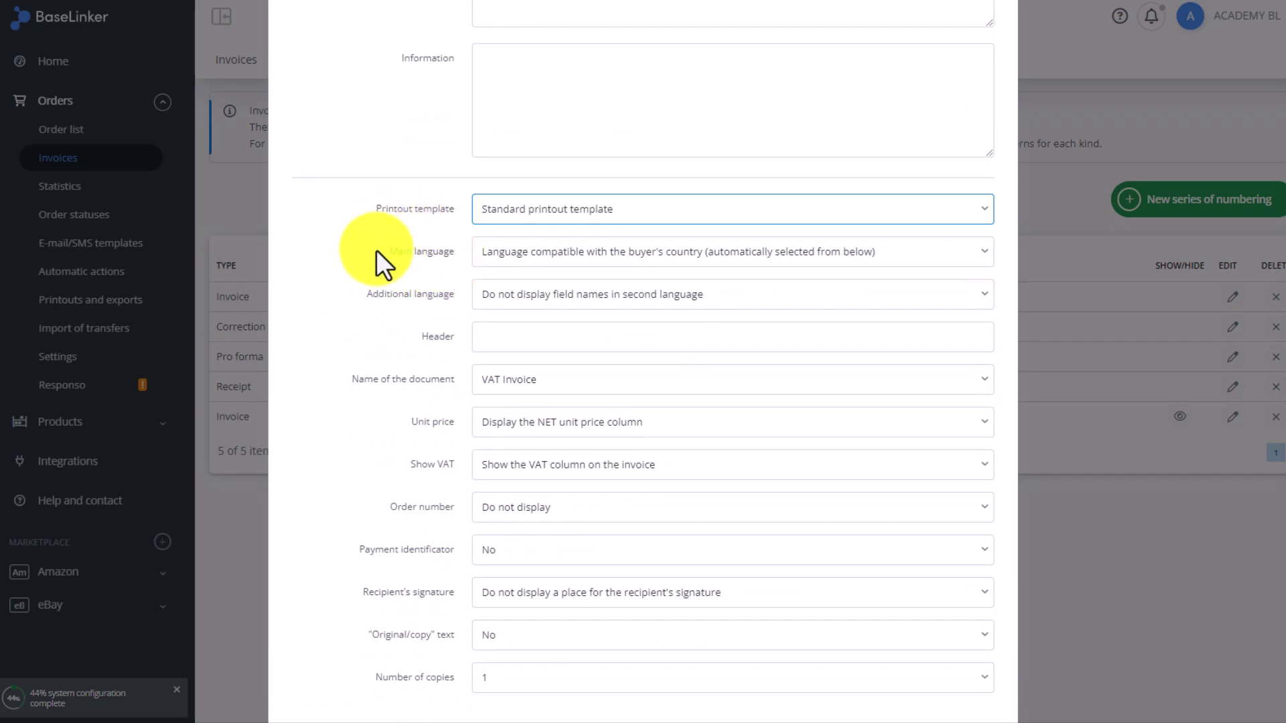
# - Keep the buyer-country main language and set German as the additional language
pyautogui.click(597, 258)
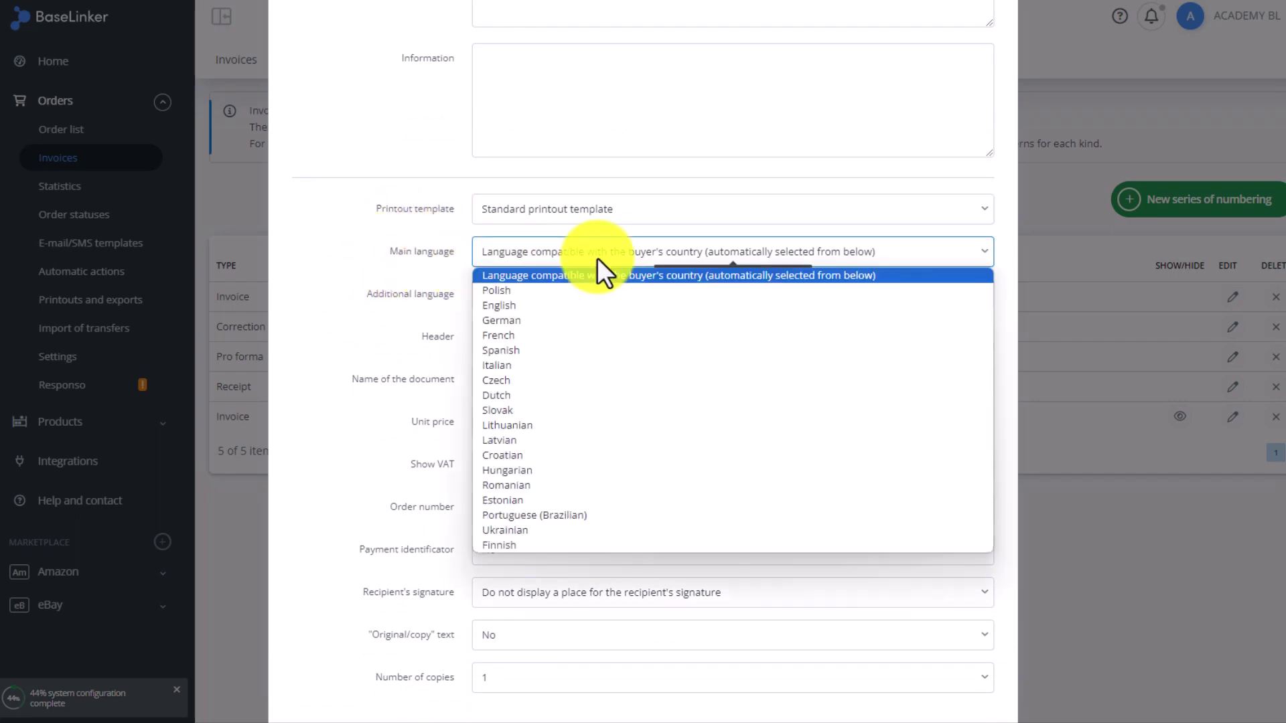
pyautogui.click(597, 257)
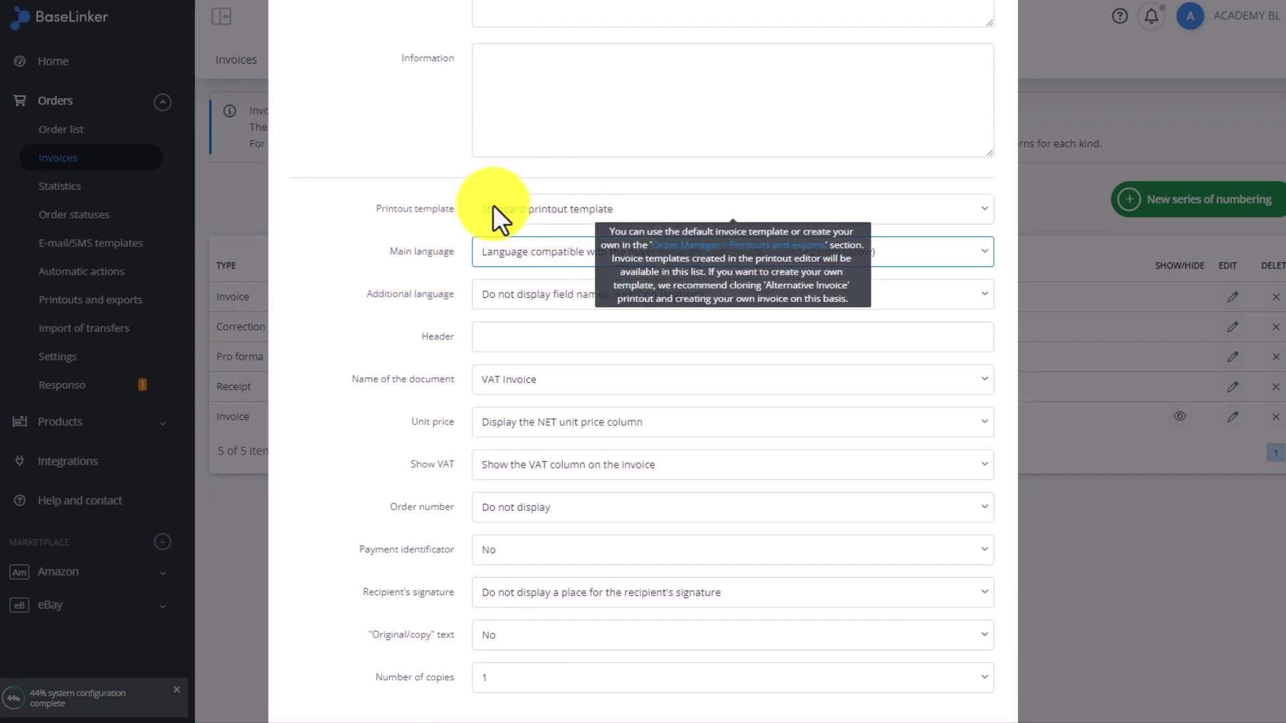
pyautogui.click(540, 294)
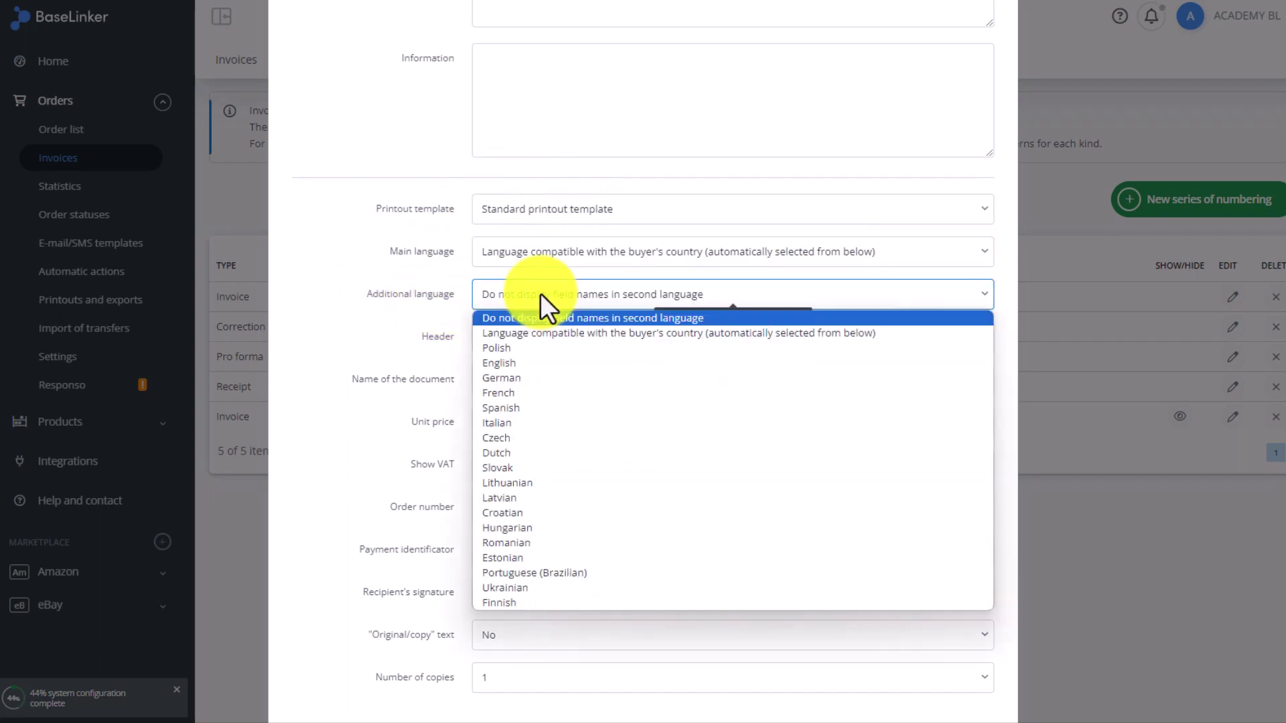
pyautogui.click(516, 377)
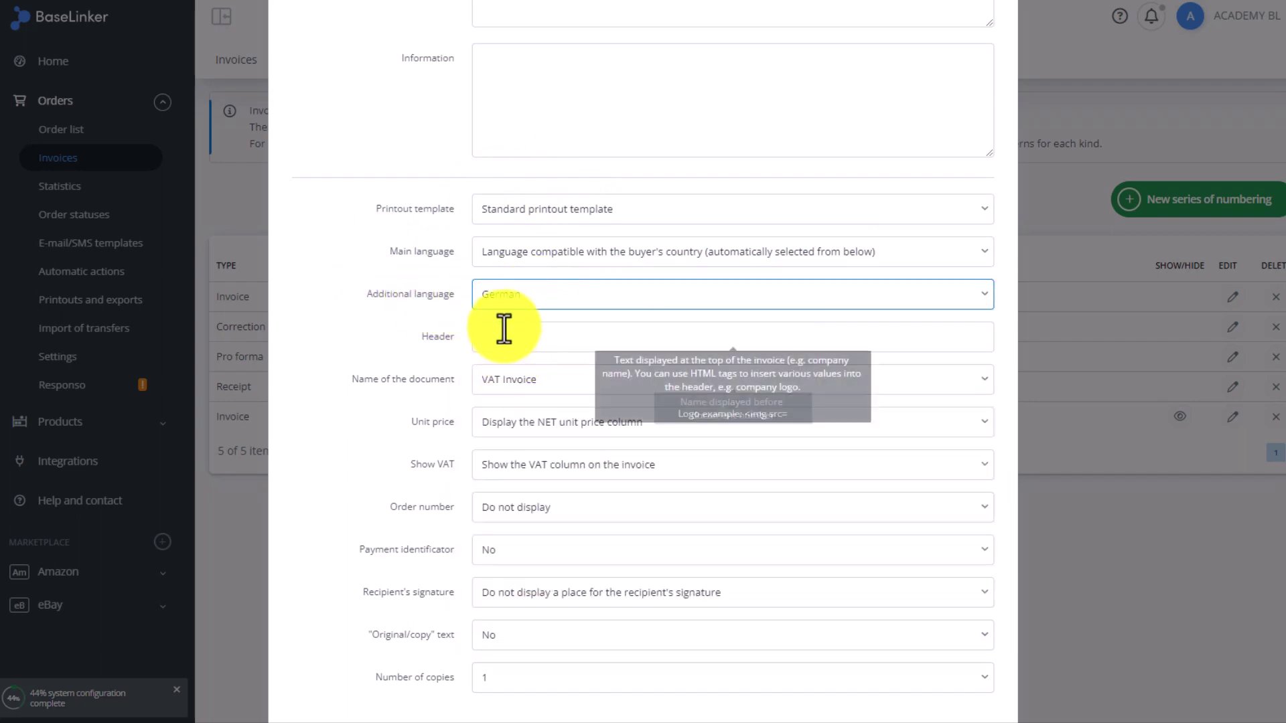
pyautogui.scroll(-2, 307, 298)
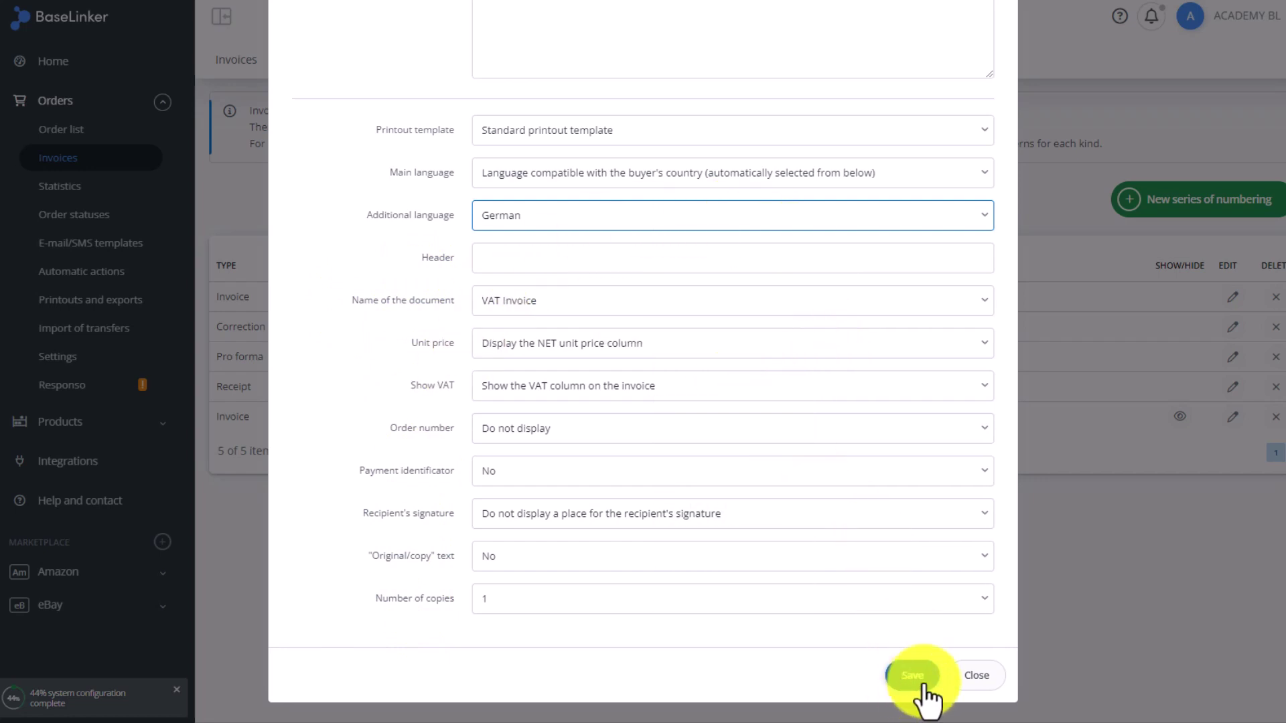
# - Close the series settings and return to the Invoices list showing invoice 1/9/2023
pyautogui.click(980, 677)
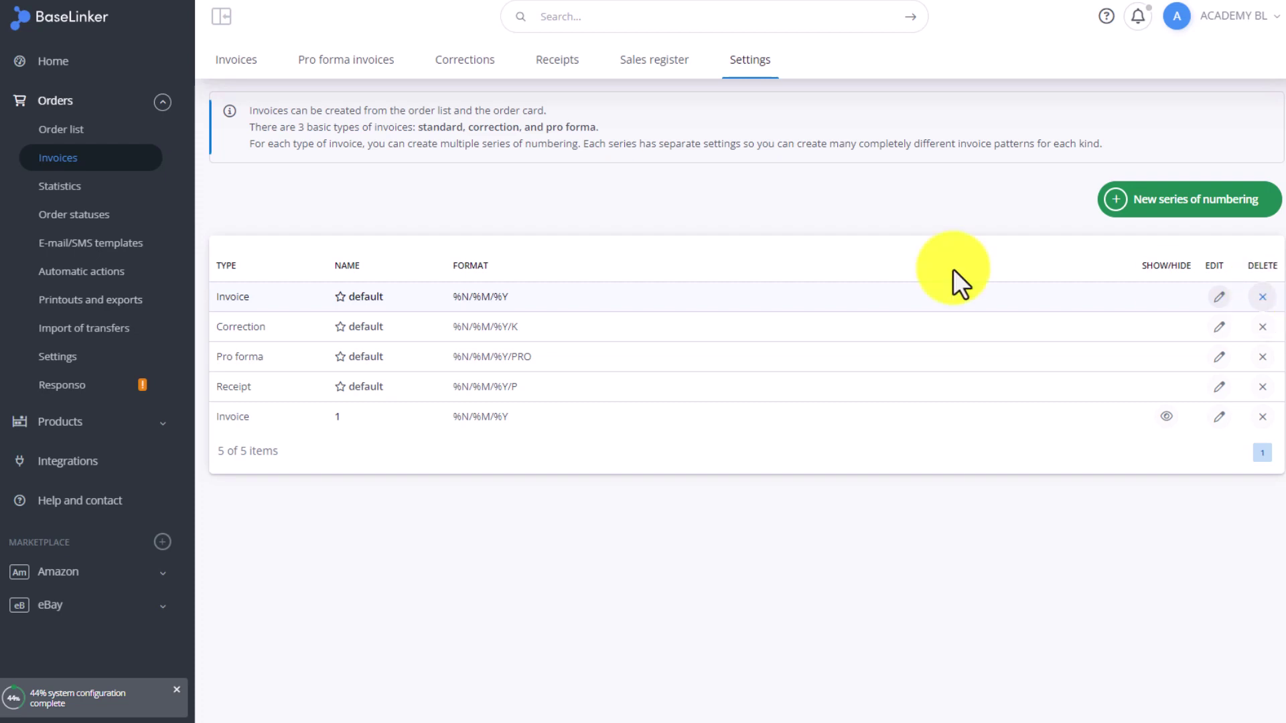
pyautogui.click(254, 79)
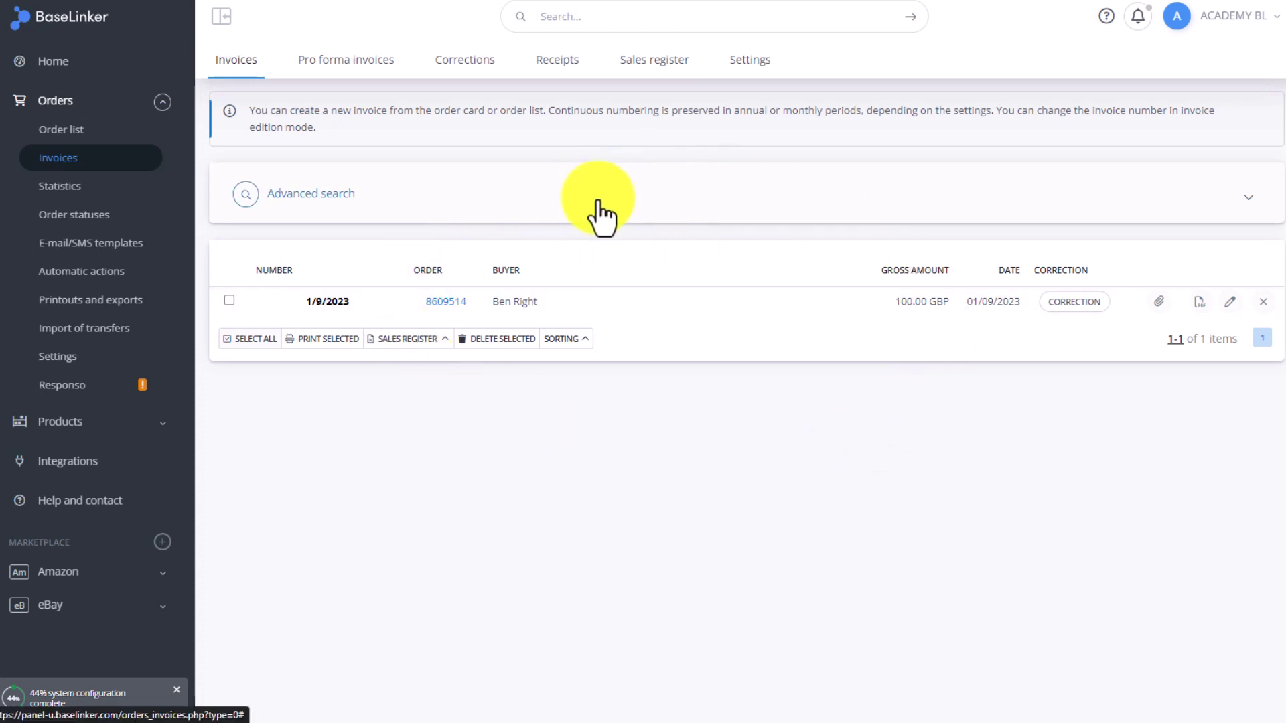
# - Start a correction of invoice 1/9/2023 in the default correction series
pyautogui.click(1058, 309)
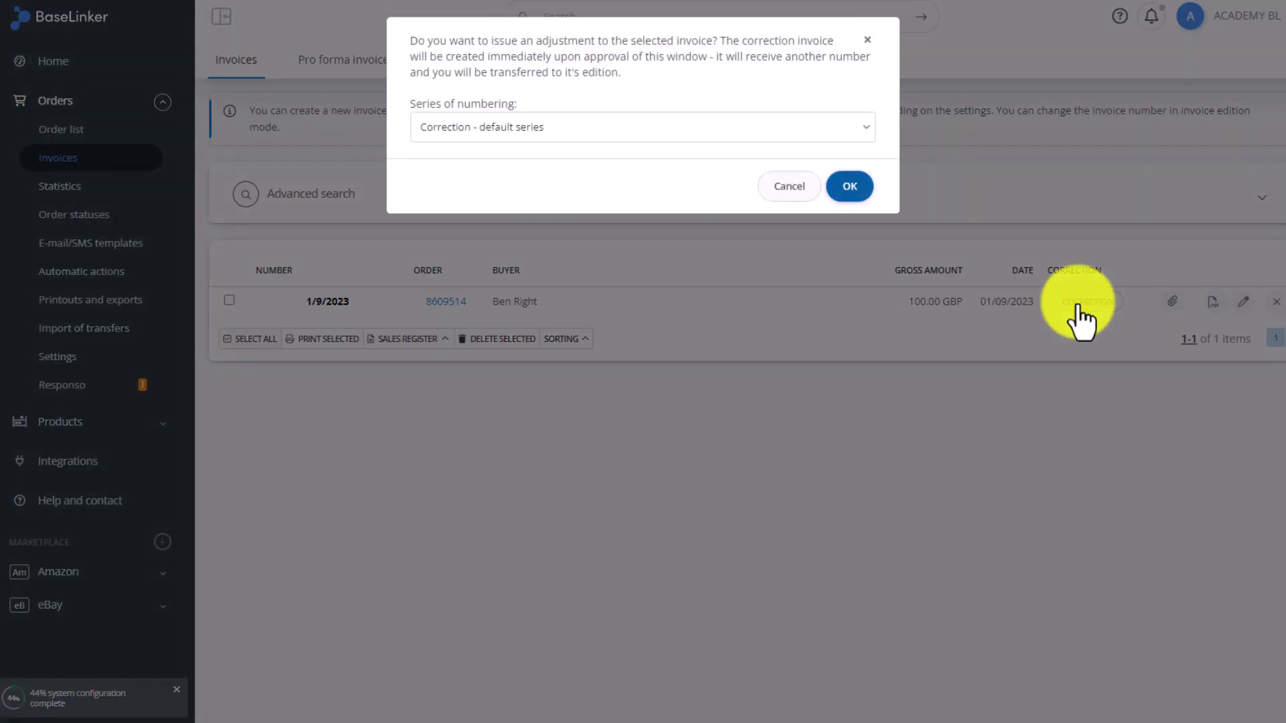
pyautogui.click(592, 132)
pyautogui.click(592, 133)
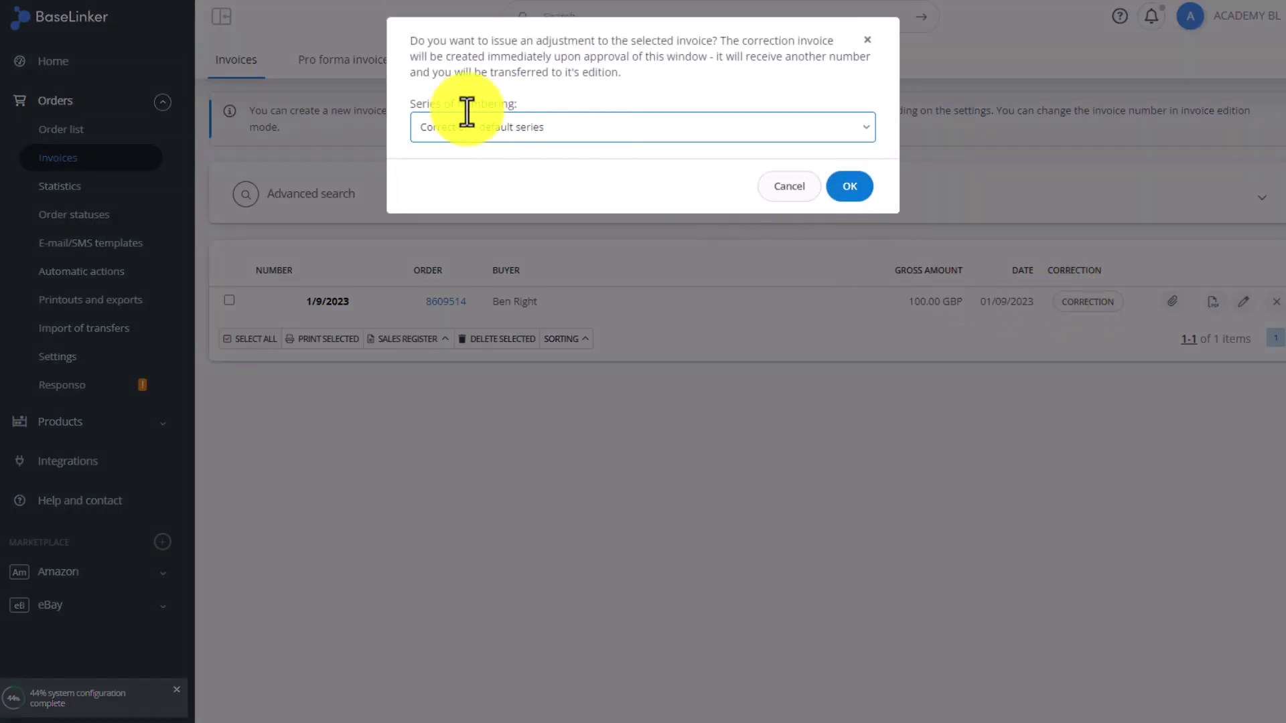
pyautogui.click(860, 187)
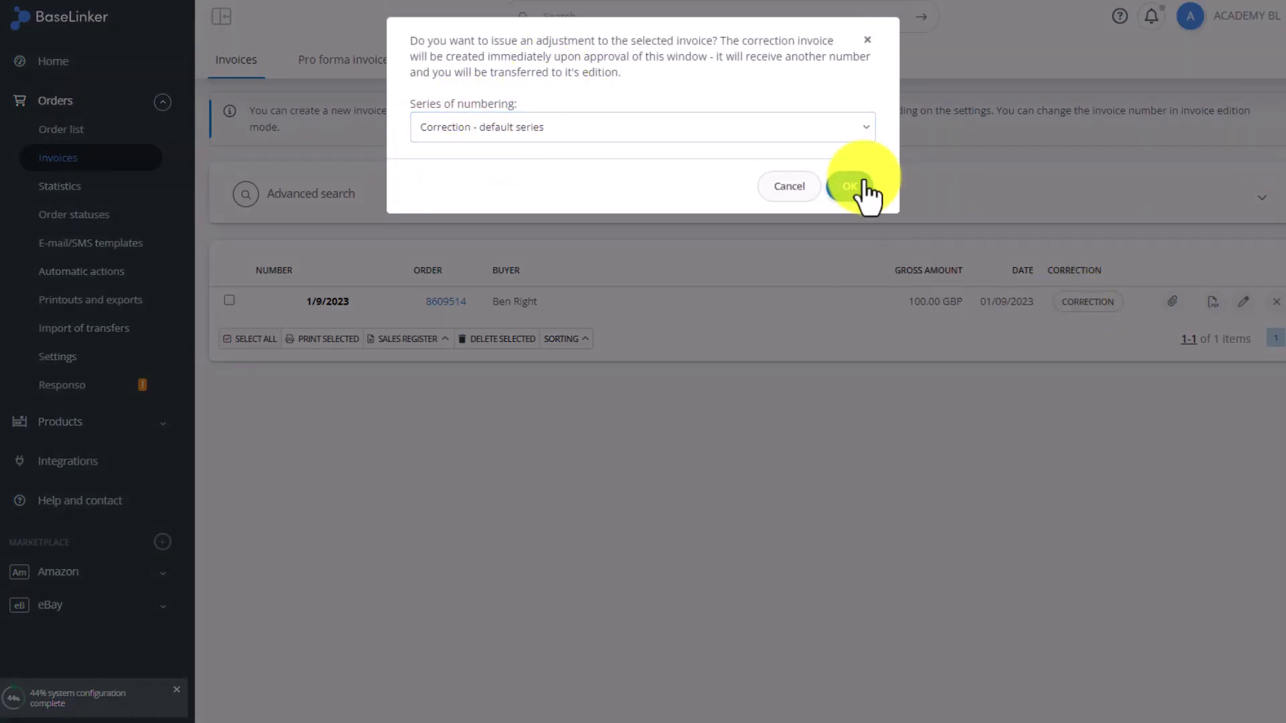
# - Tick 'Invoice items have been corrected' and 'Other invoice data has been corrected' on the correction form
pyautogui.scroll(-1, 351, 286)
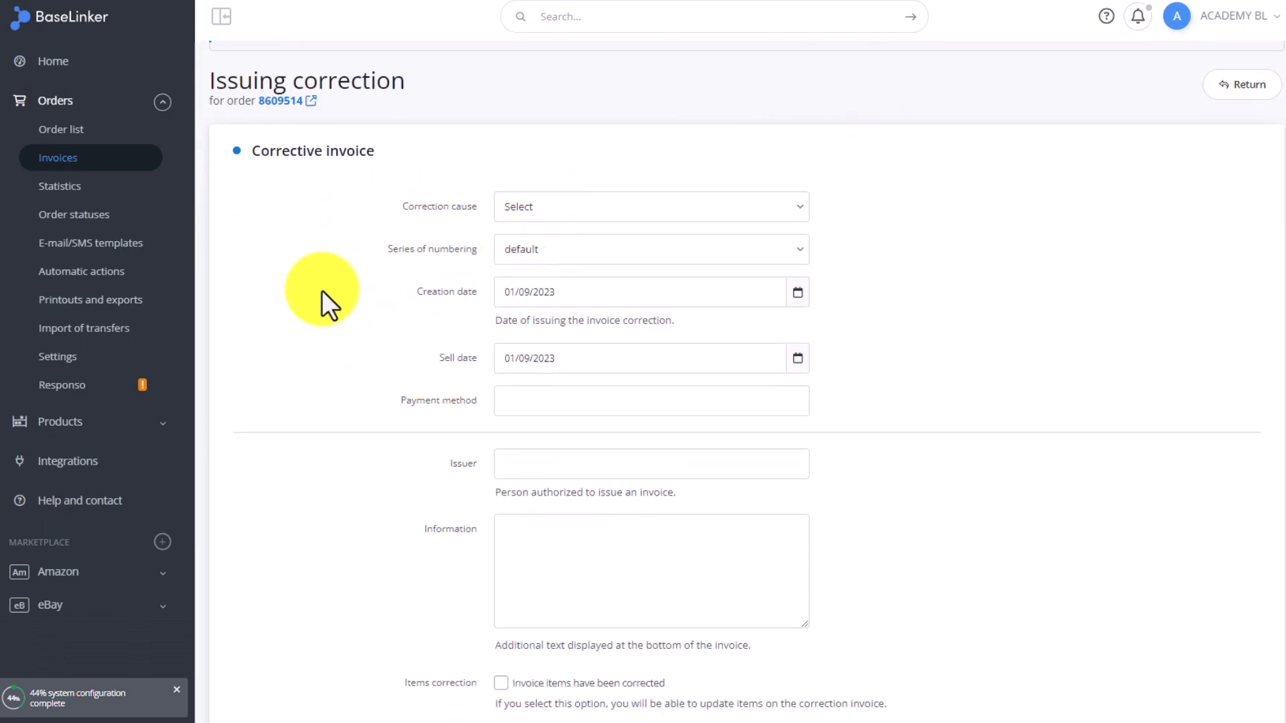
pyautogui.scroll(-3, 321, 290)
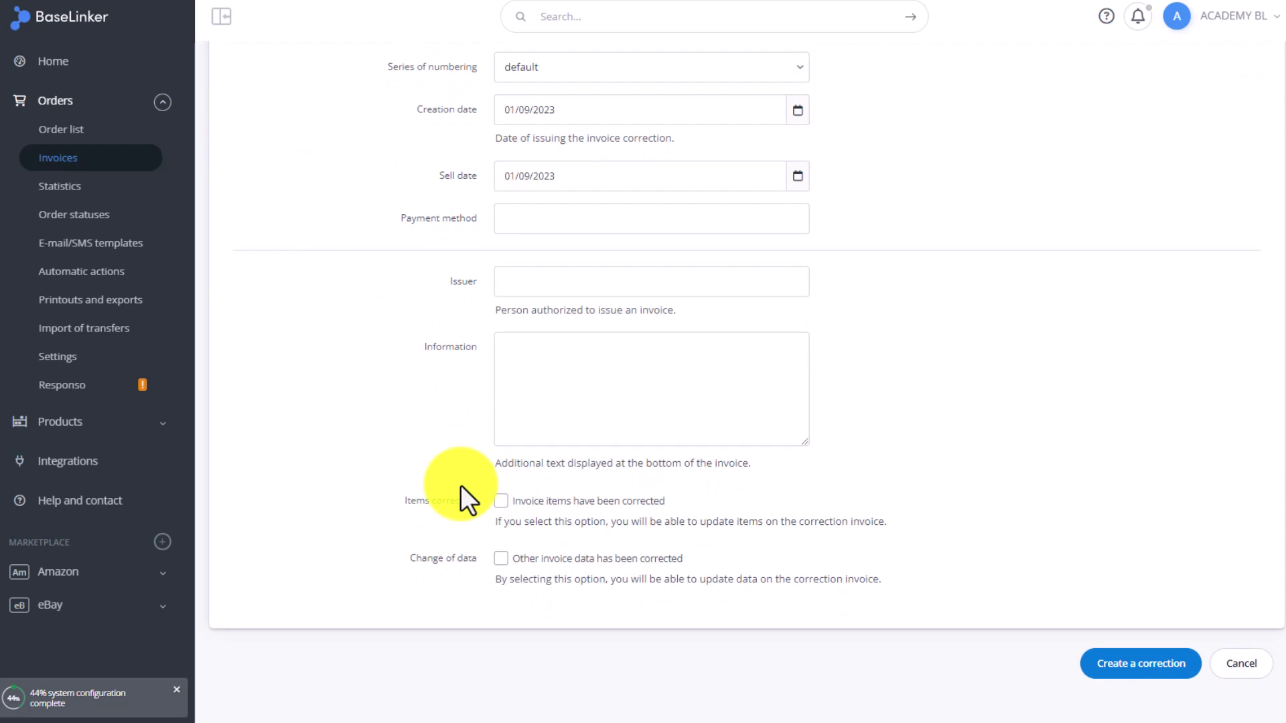
pyautogui.click(501, 501)
pyautogui.scroll(-4, 382, 397)
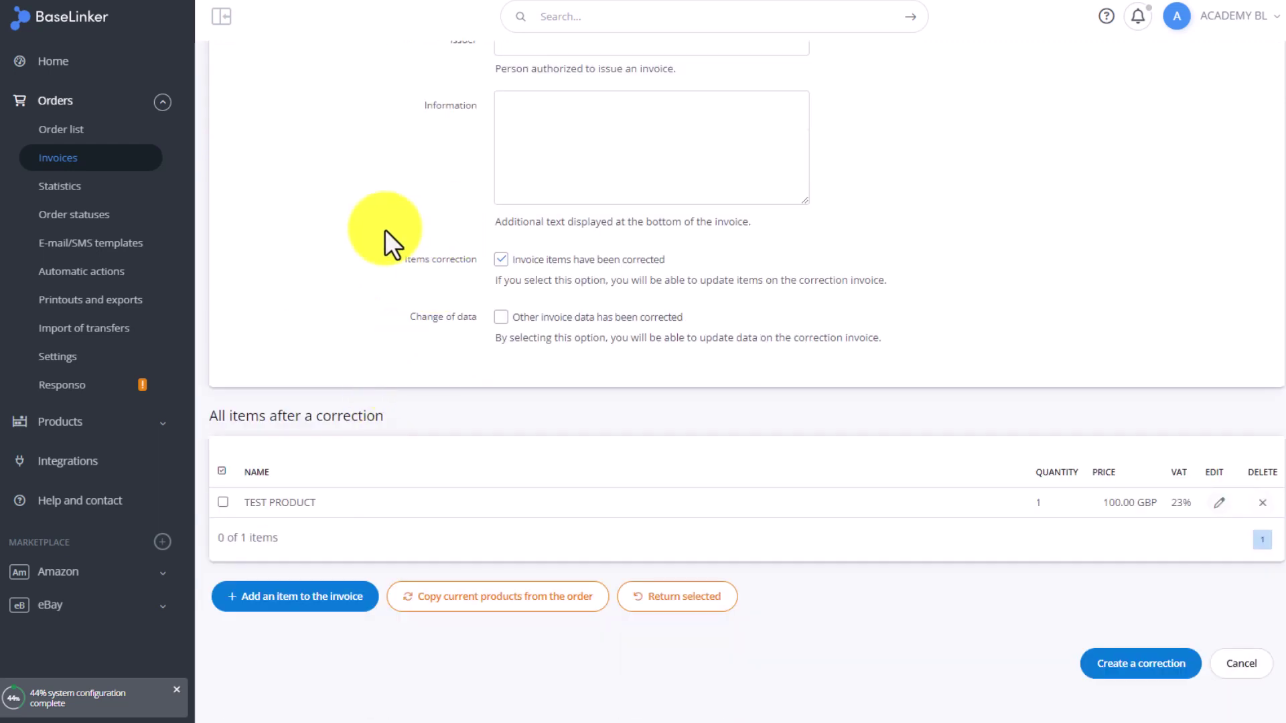
pyautogui.click(501, 317)
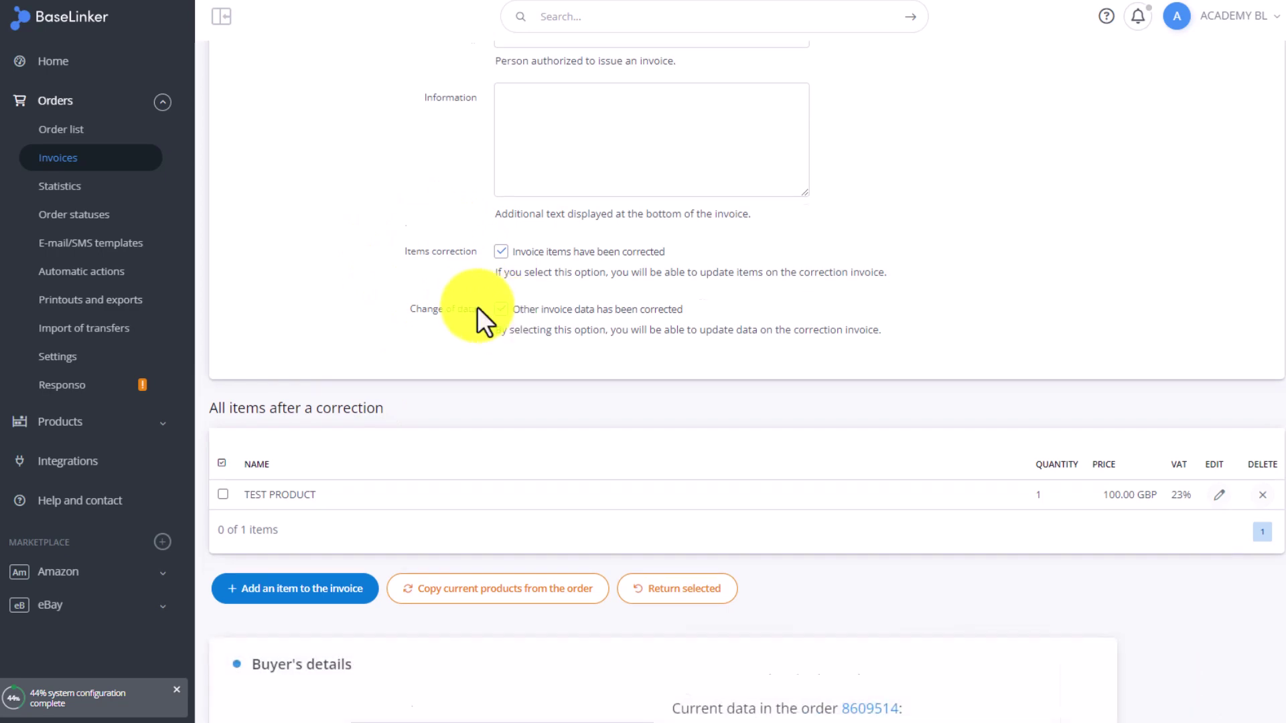
pyautogui.scroll(-4, 477, 306)
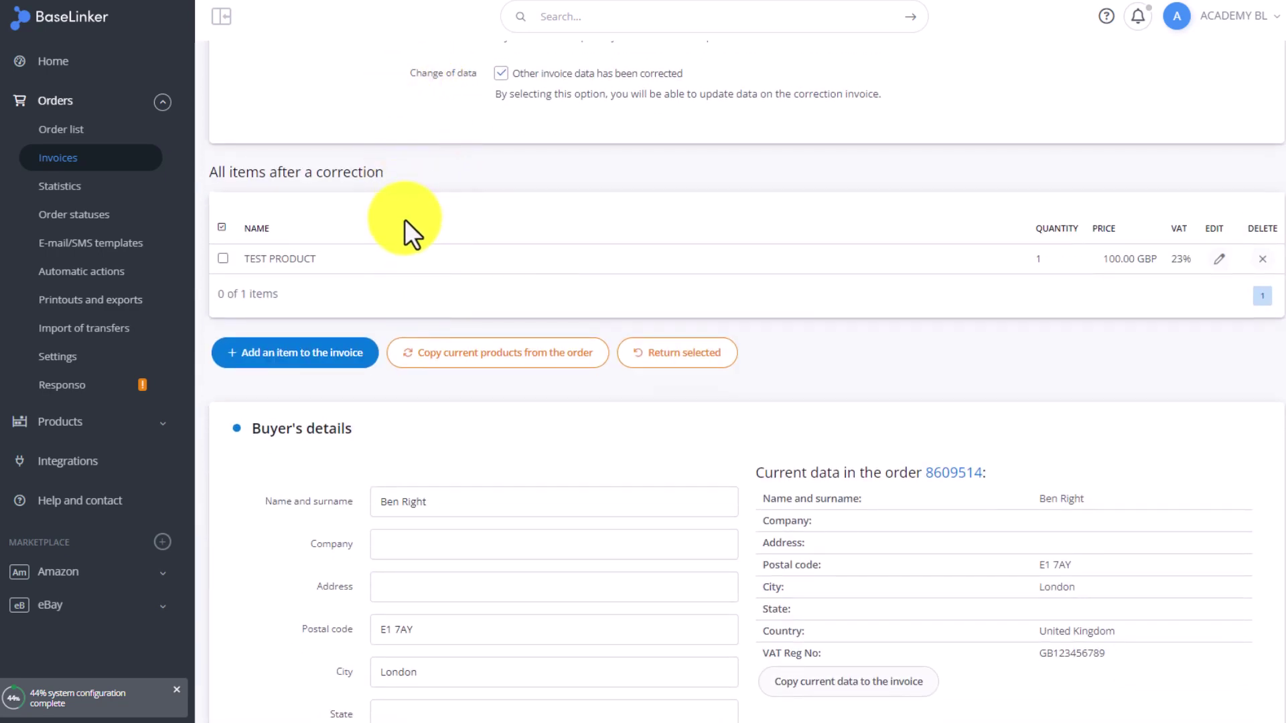
pyautogui.scroll(3, 405, 219)
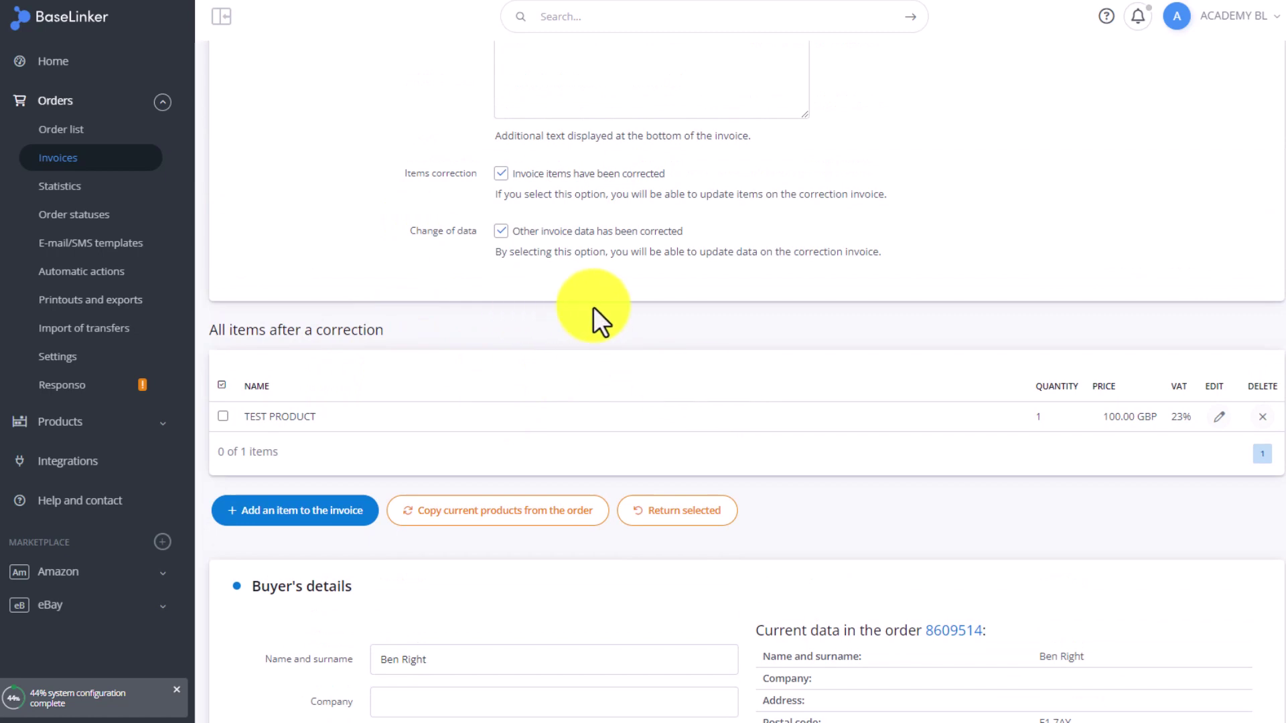
pyautogui.scroll(-5, 573, 303)
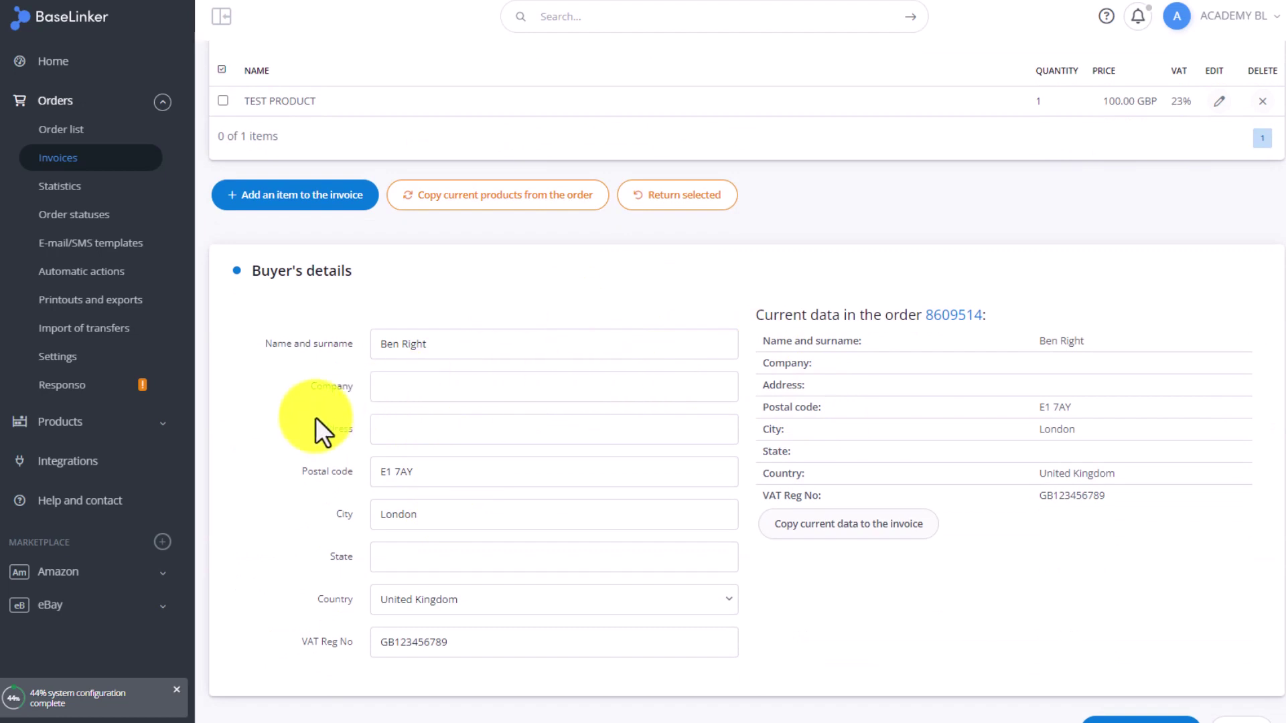
pyautogui.scroll(-1, 316, 417)
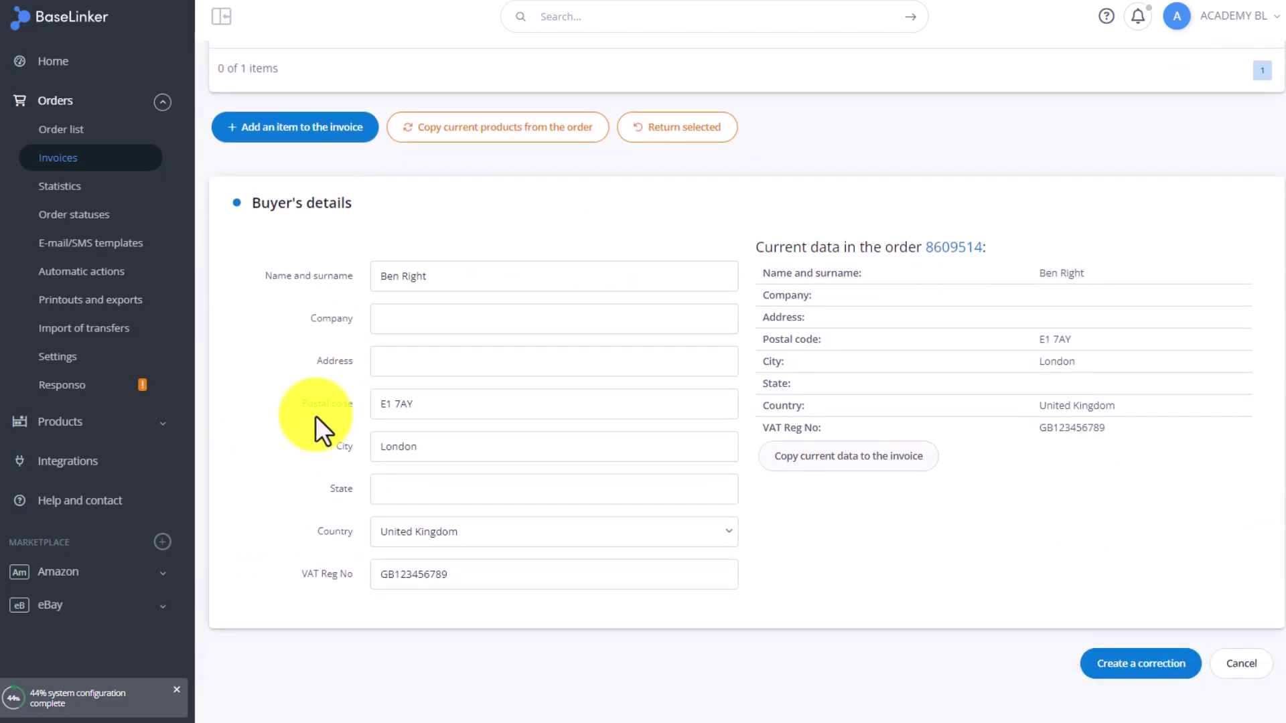
# - Create correction 1/9/2023/K and check it under Corrections, then return to the Invoices list
pyautogui.click(1138, 666)
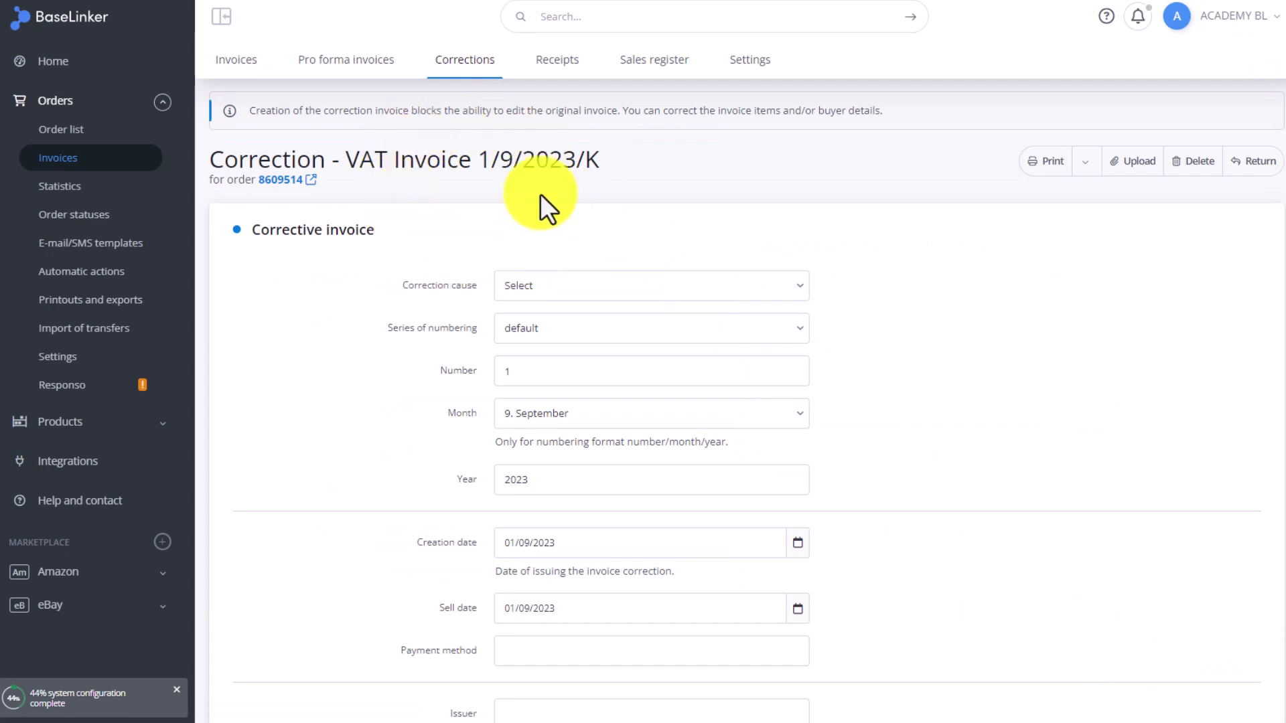
pyautogui.click(474, 55)
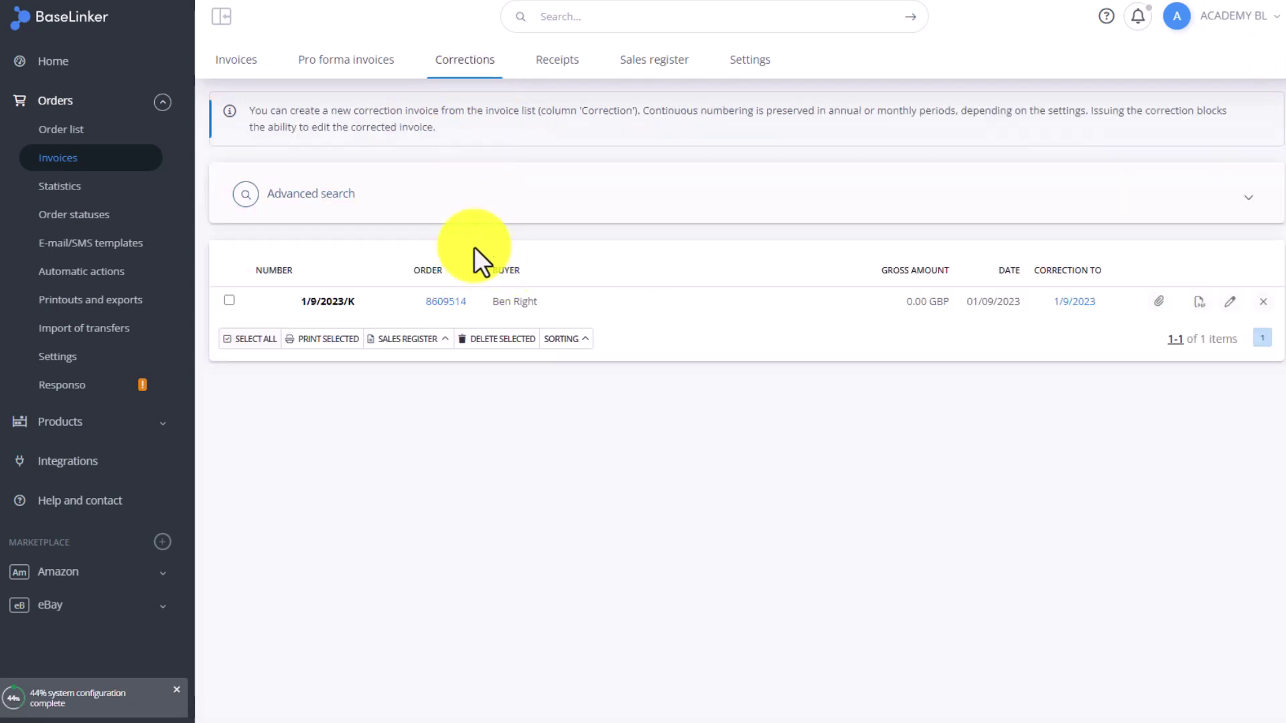
pyautogui.click(230, 64)
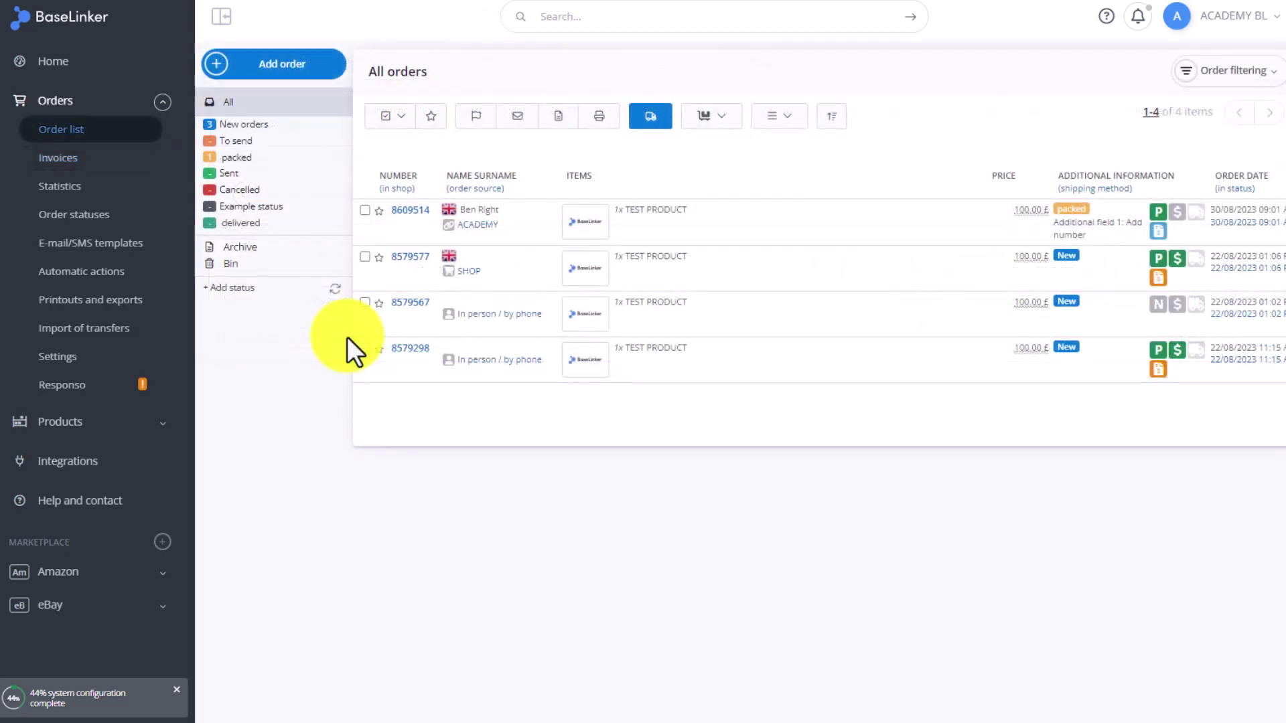
# - Select the first two orders and review the sales document options without choosing one
pyautogui.click(369, 211)
pyautogui.click(367, 256)
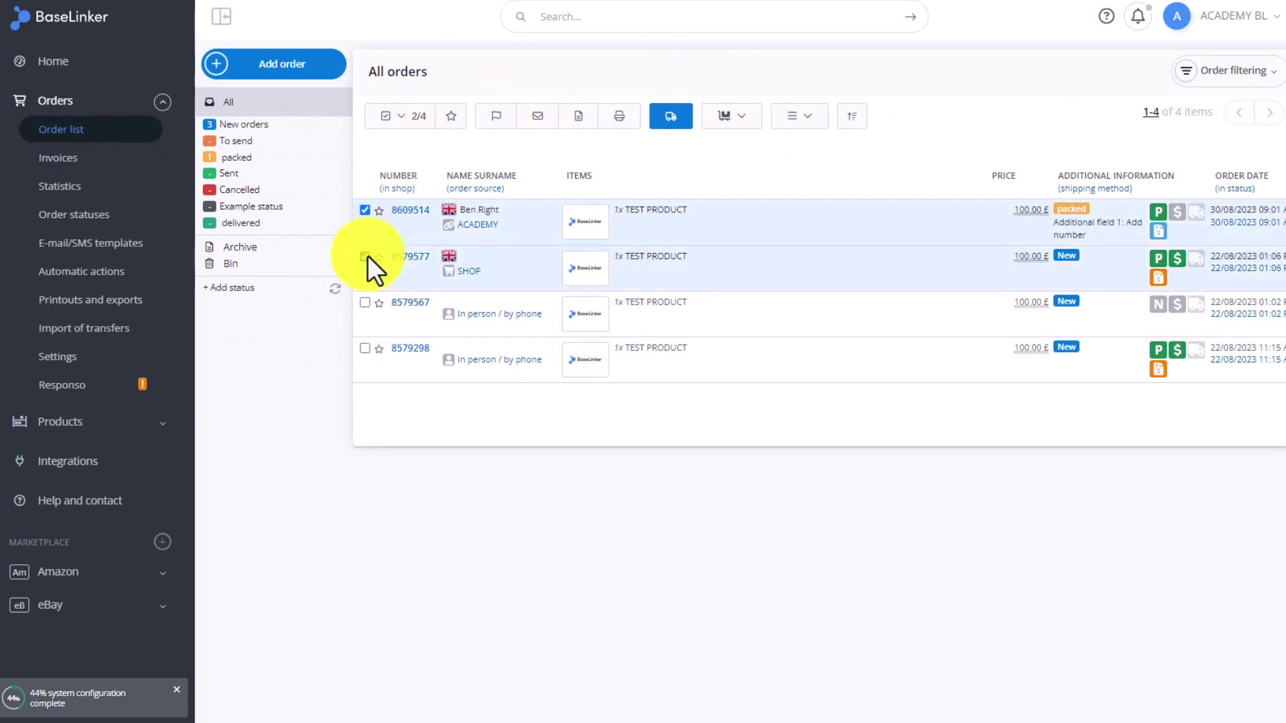
pyautogui.click(580, 120)
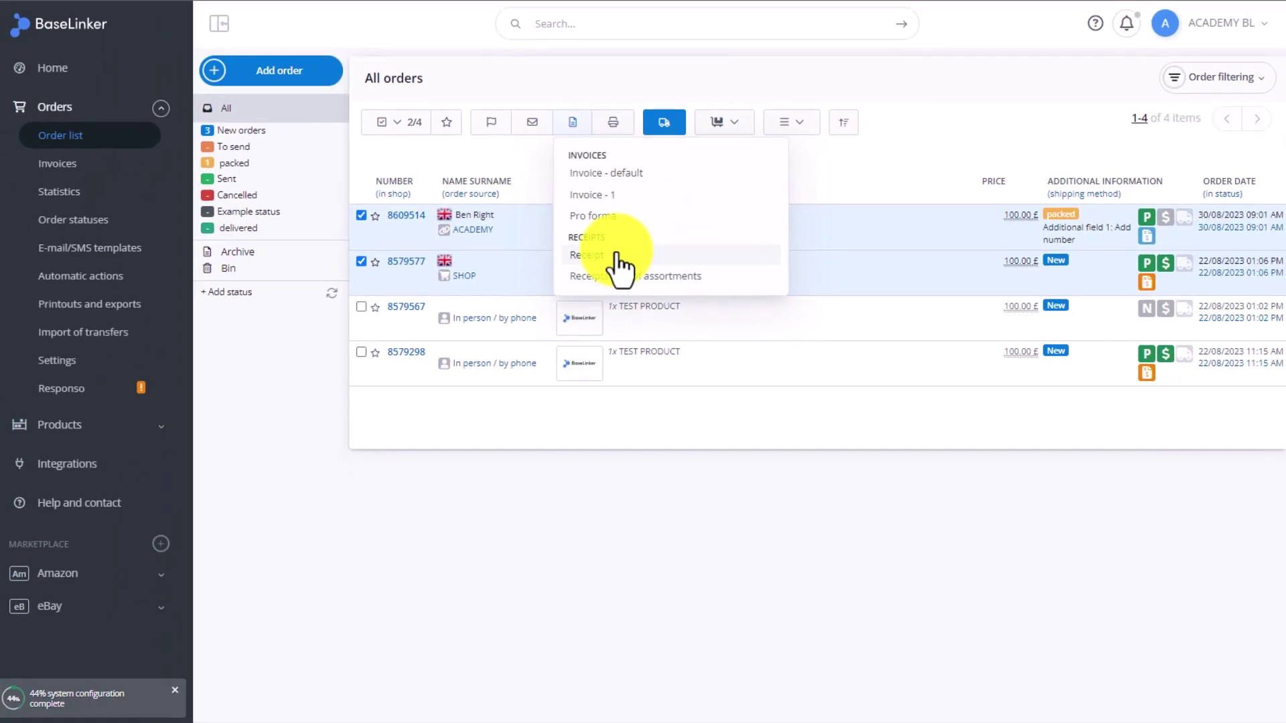
pyautogui.click(617, 429)
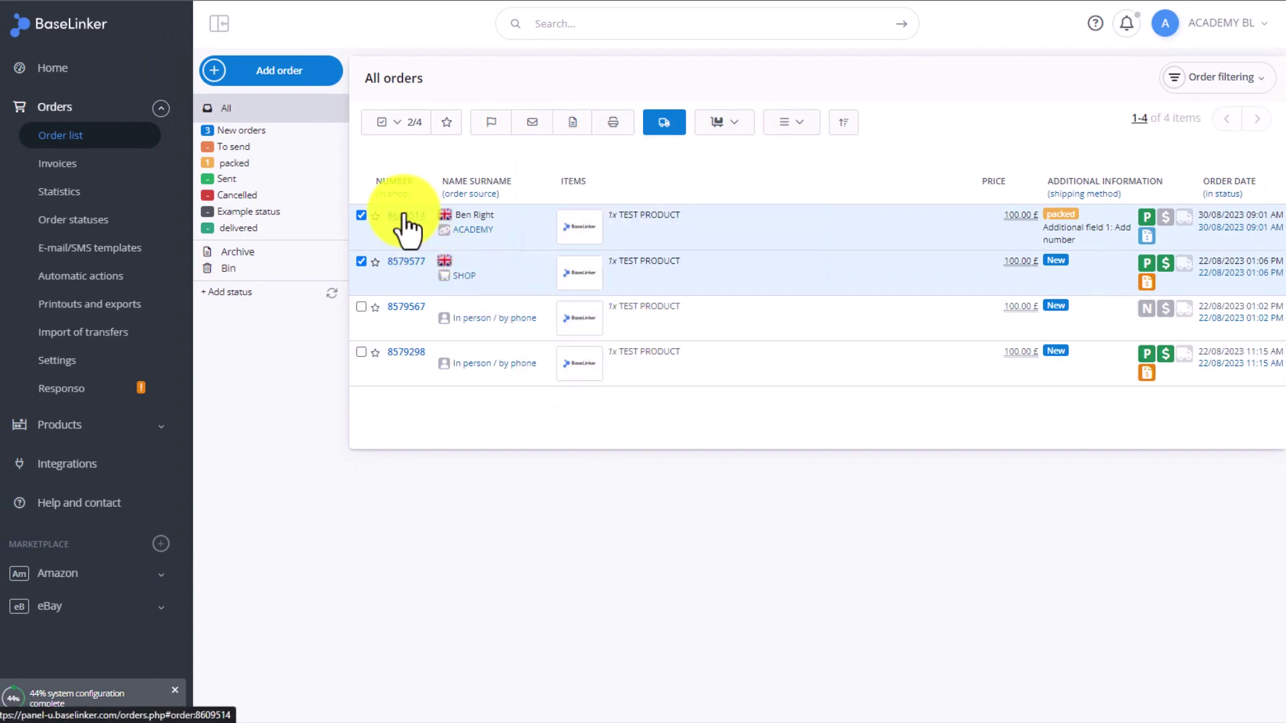
# - Issue invoice 2/9/2023 in the default series from the second order's card, then view the invoices list
pyautogui.click(406, 261)
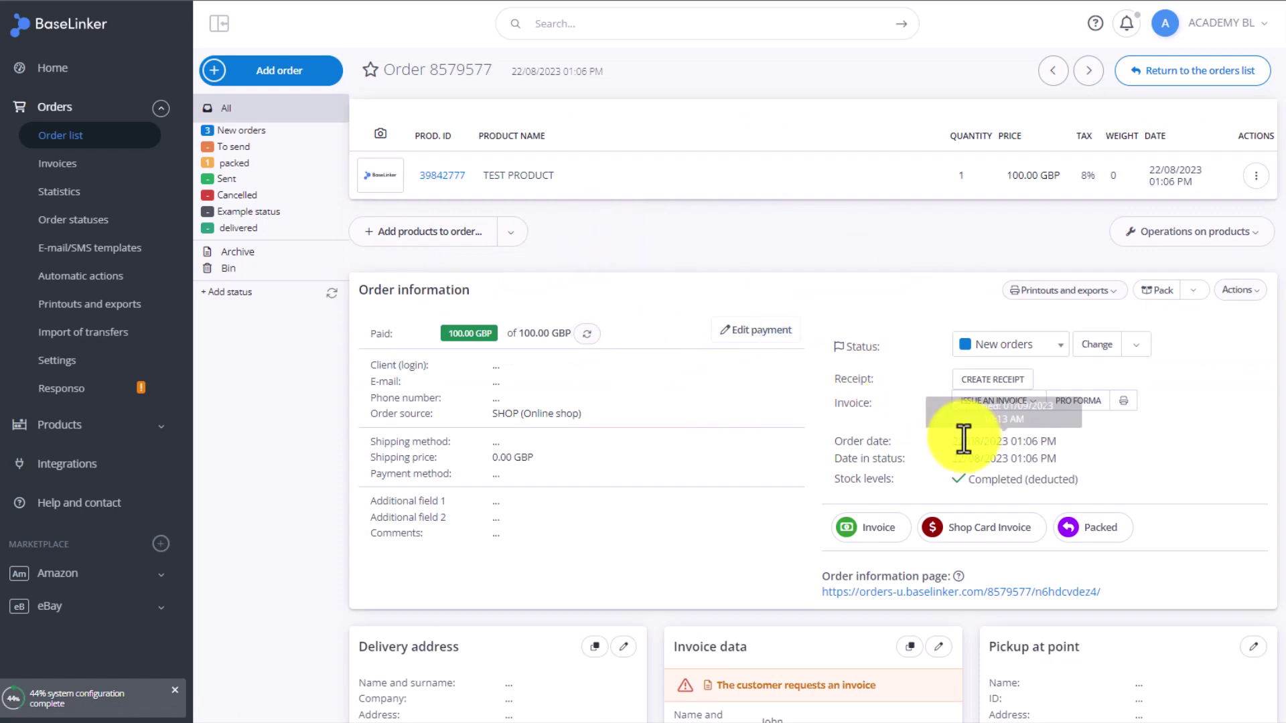
pyautogui.click(988, 402)
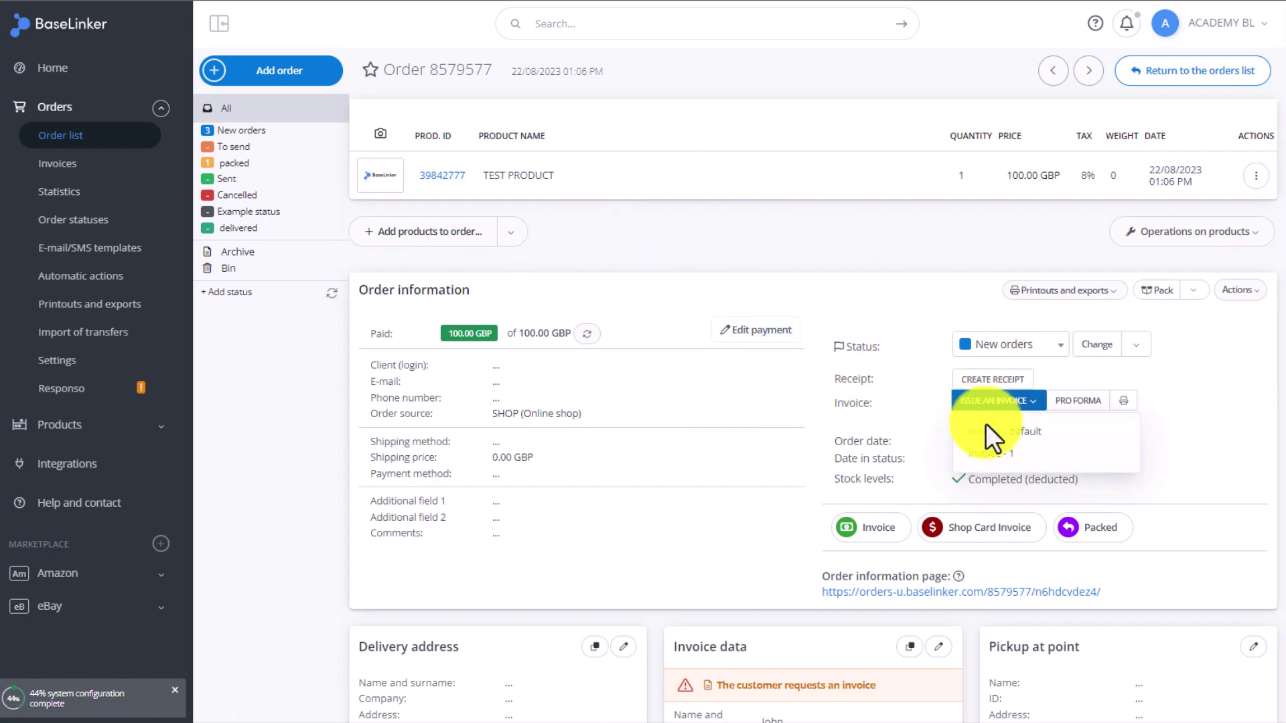
pyautogui.click(991, 435)
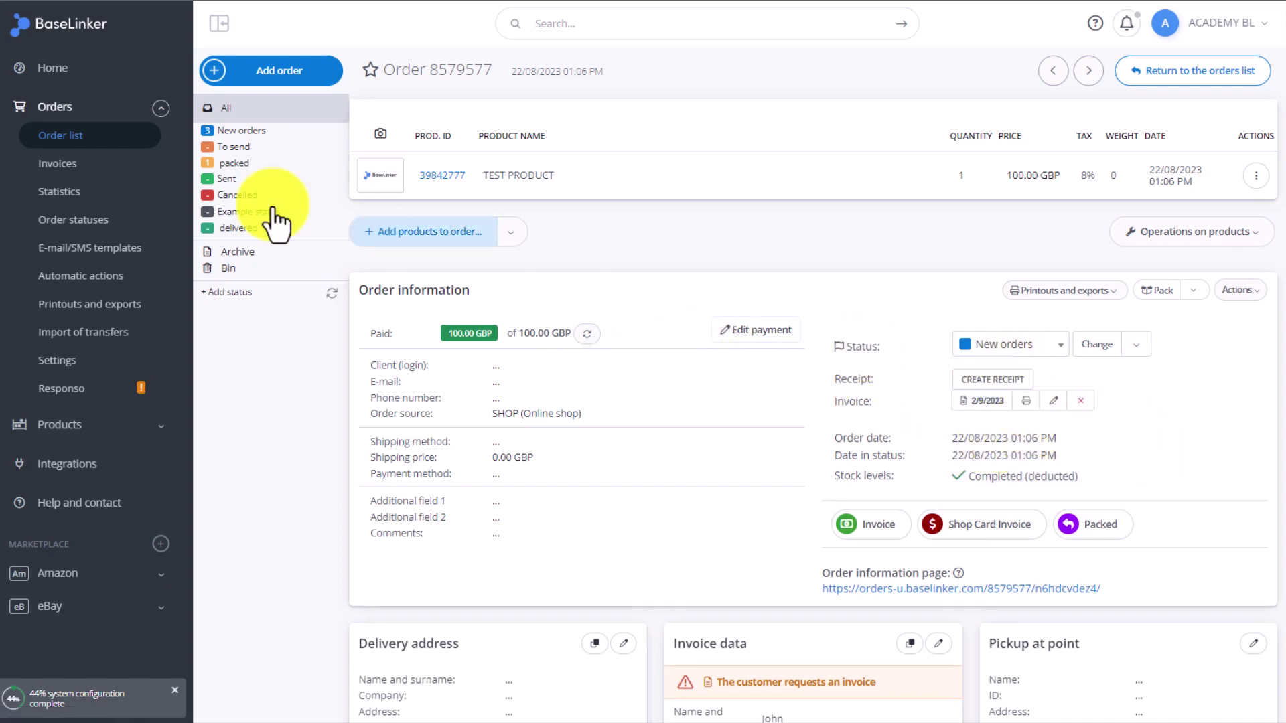
pyautogui.click(80, 164)
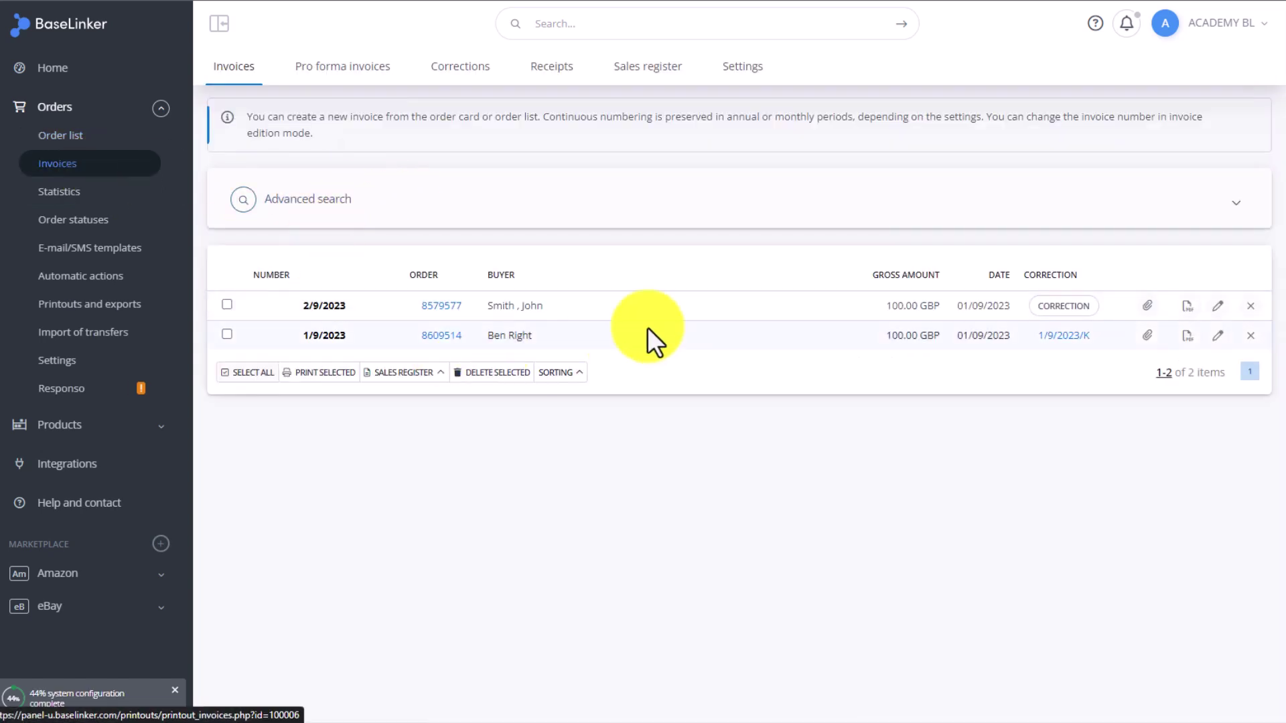